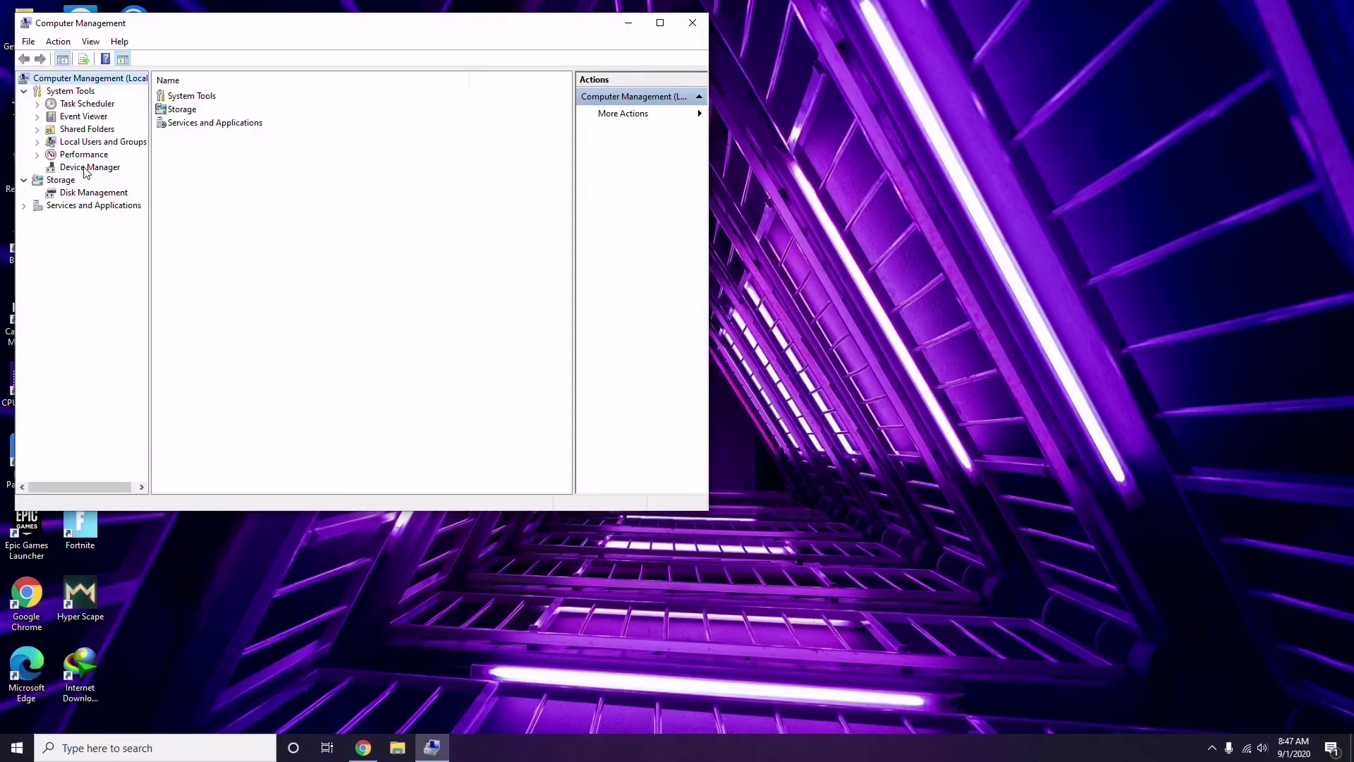
Show the device list in Device Manager, then close Computer Management.
{"action": "left_click", "coordinate": [82, 167]}
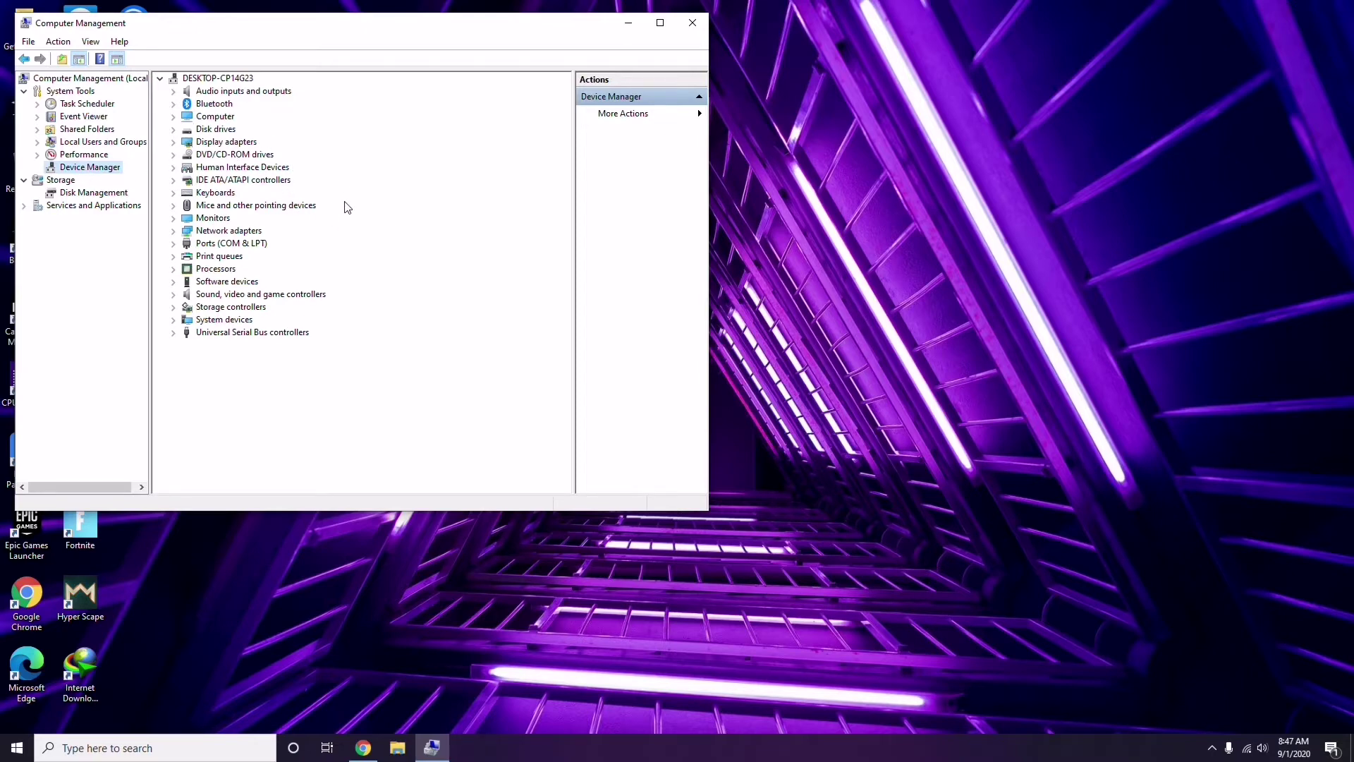
{"action": "left_click", "coordinate": [692, 23]}
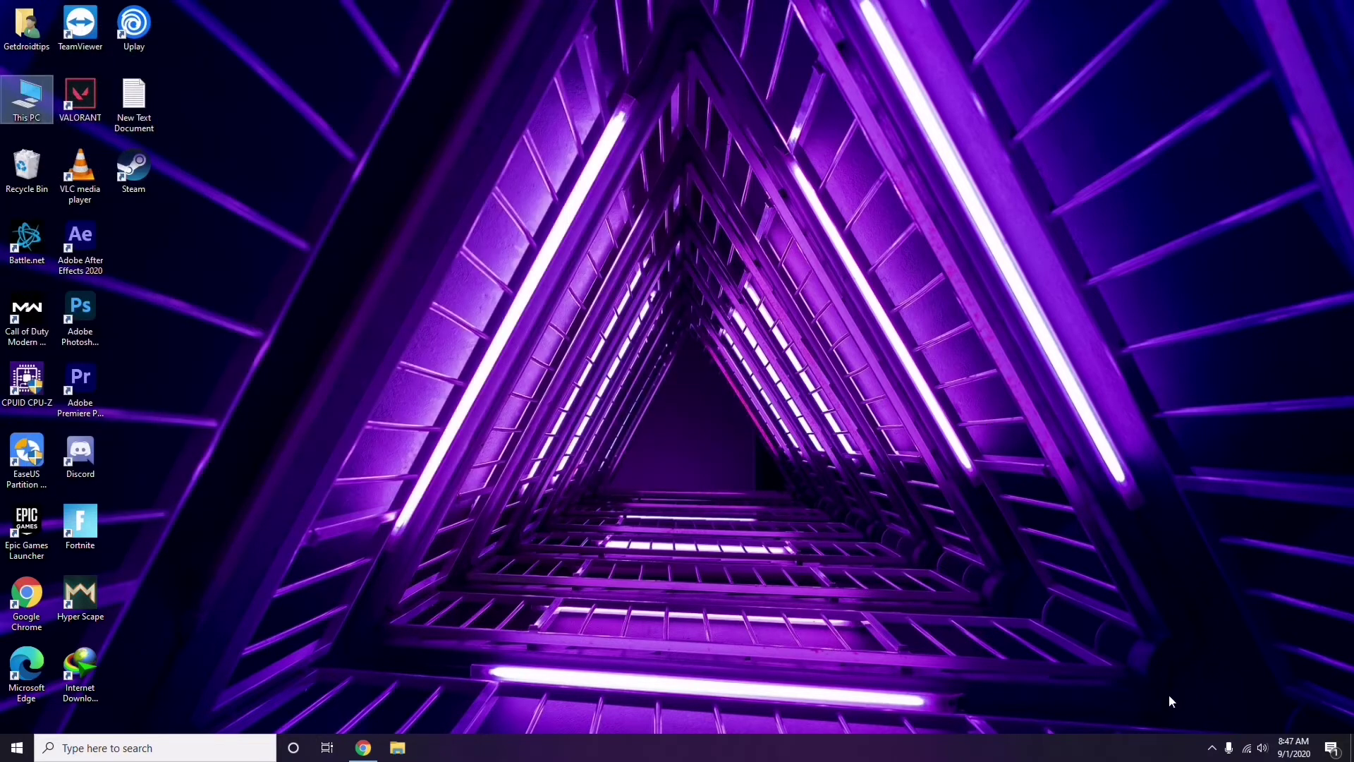
{"action": "left_click", "coordinate": [1213, 749]}
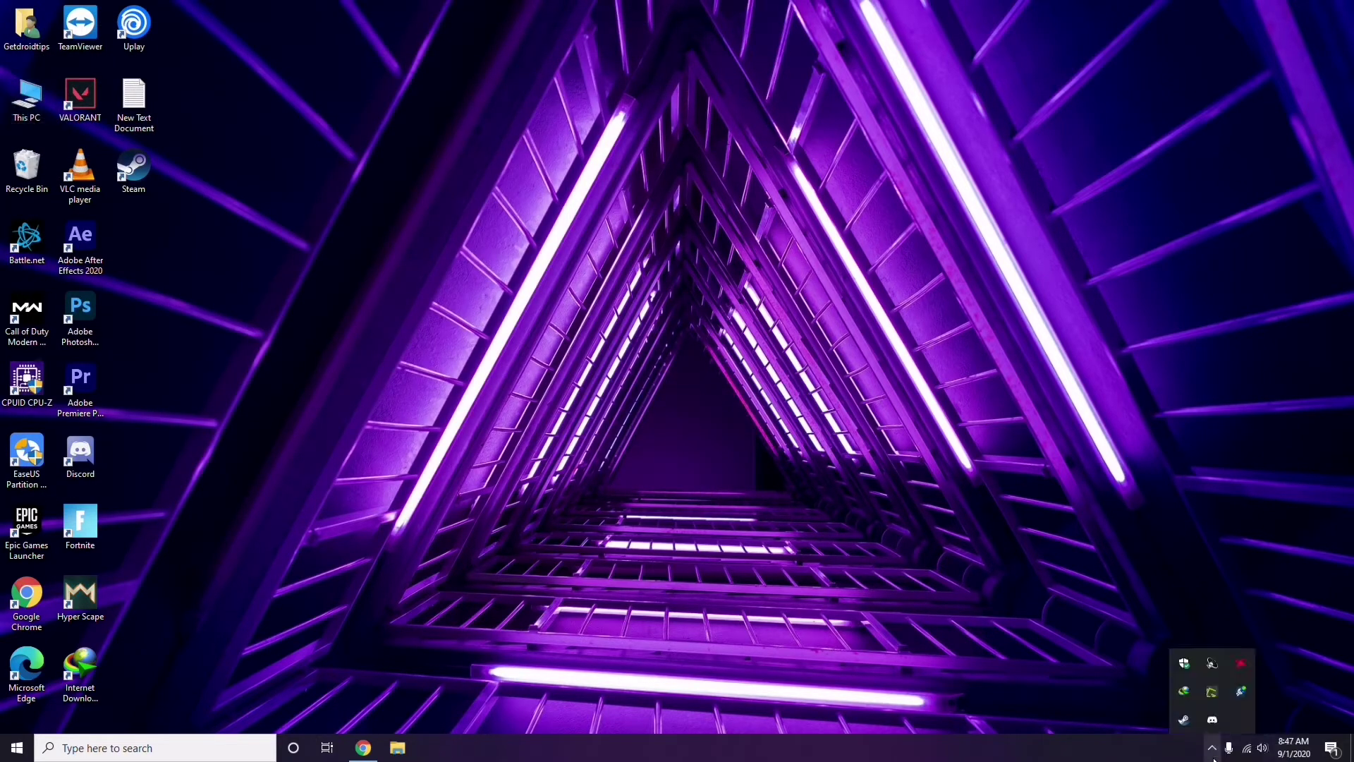
{"action": "left_click", "coordinate": [1241, 667]}
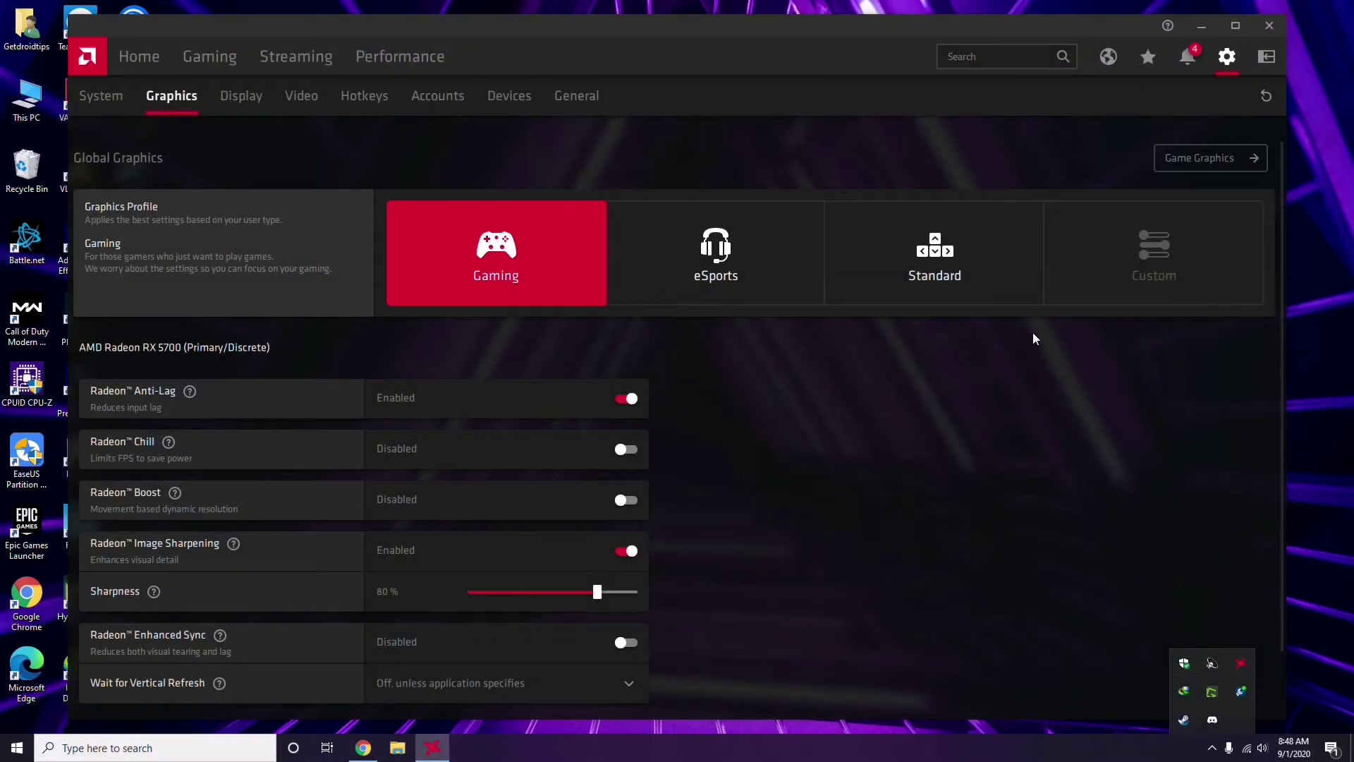
{"action": "left_click", "coordinate": [116, 100]}
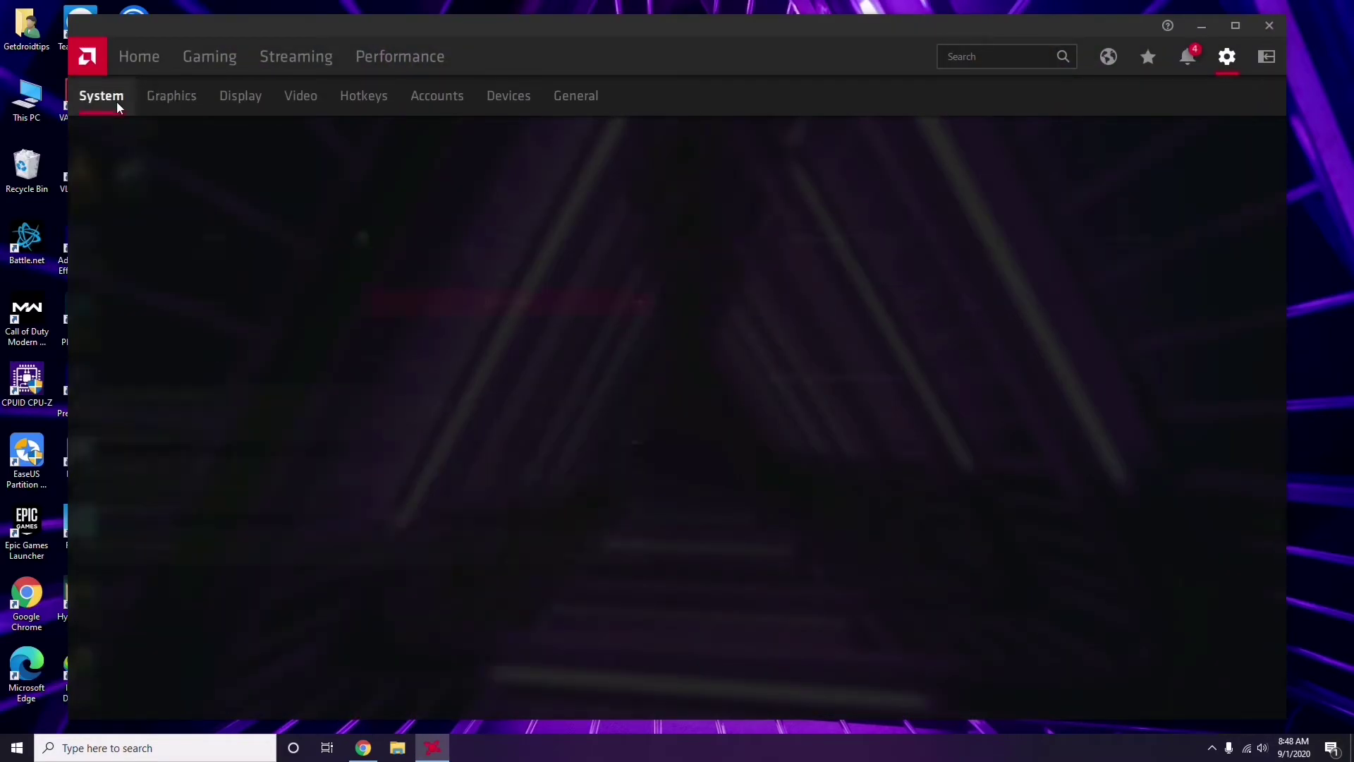
{"action": "left_click", "coordinate": [167, 100]}
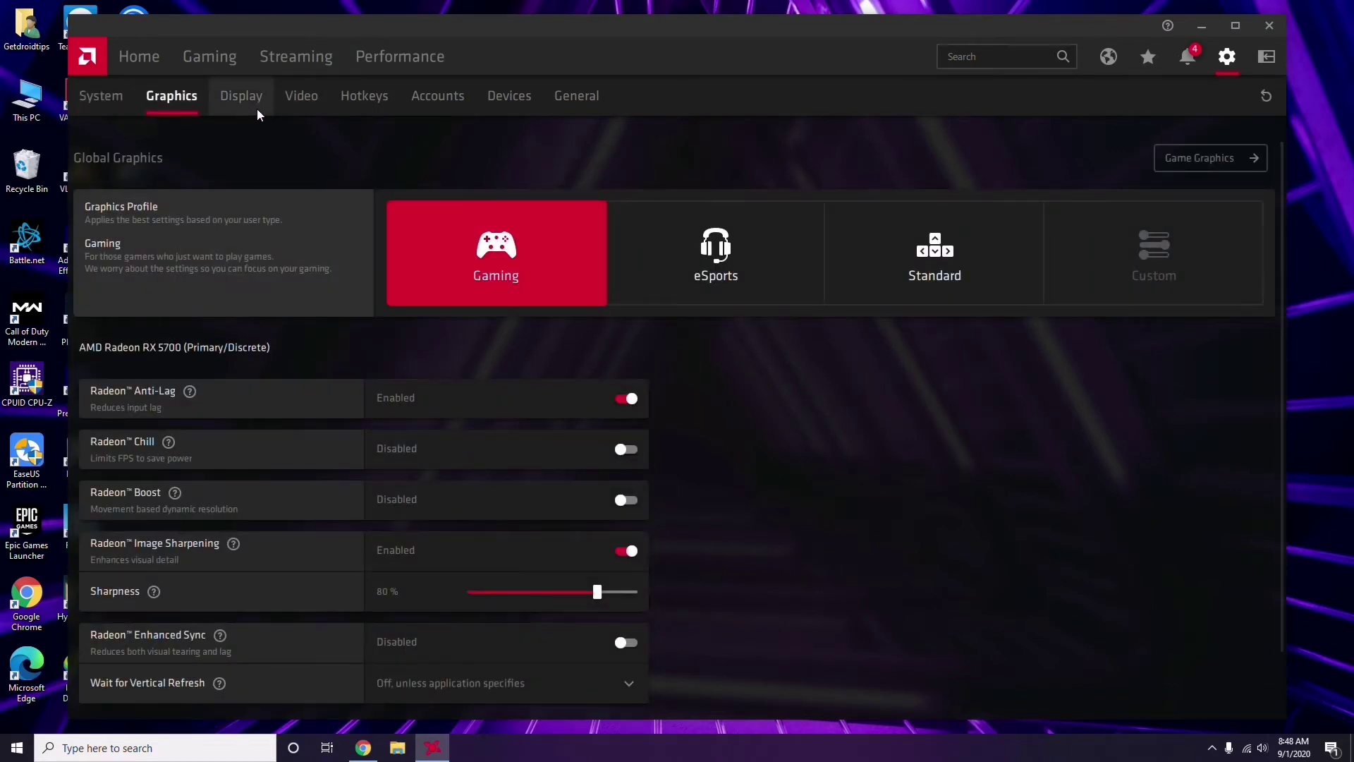
{"action": "left_click", "coordinate": [256, 106]}
{"action": "left_click", "coordinate": [149, 63]}
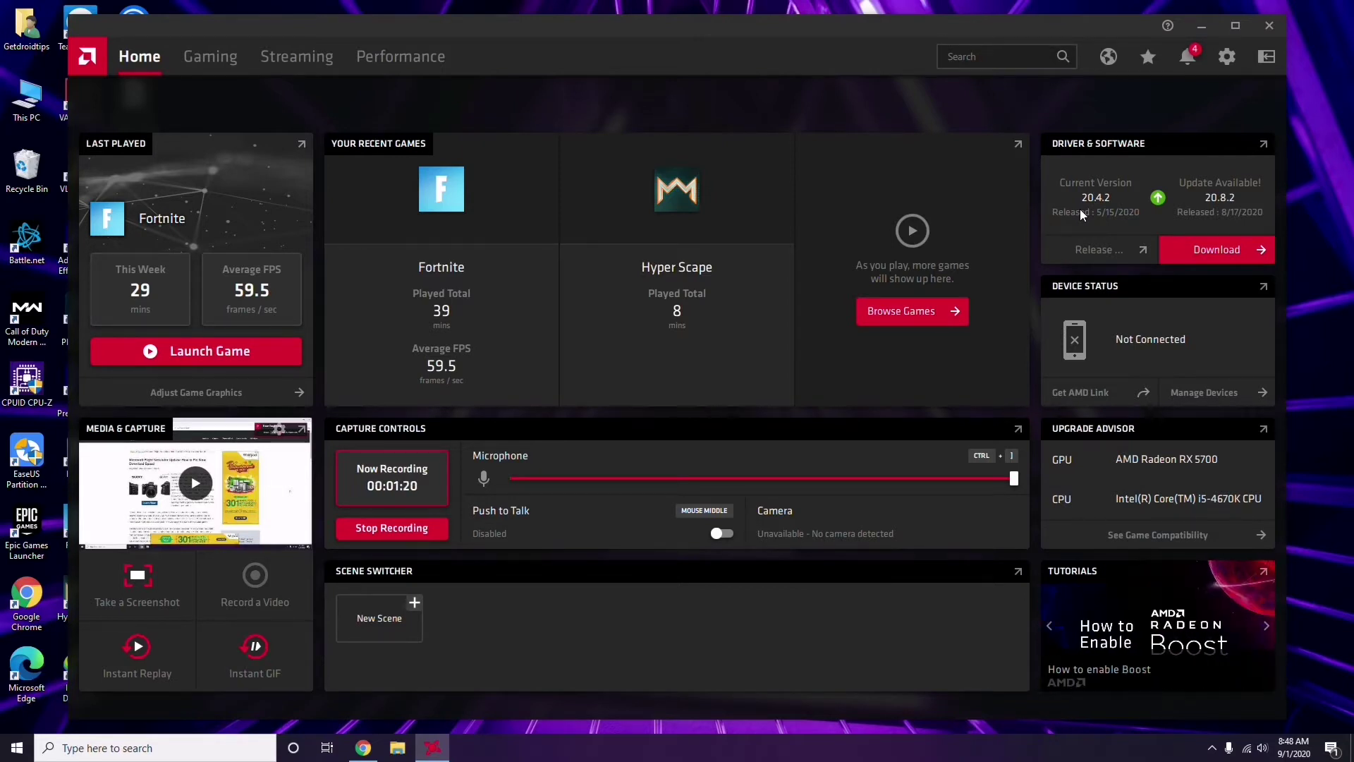
{"action": "left_click", "coordinate": [1269, 26]}
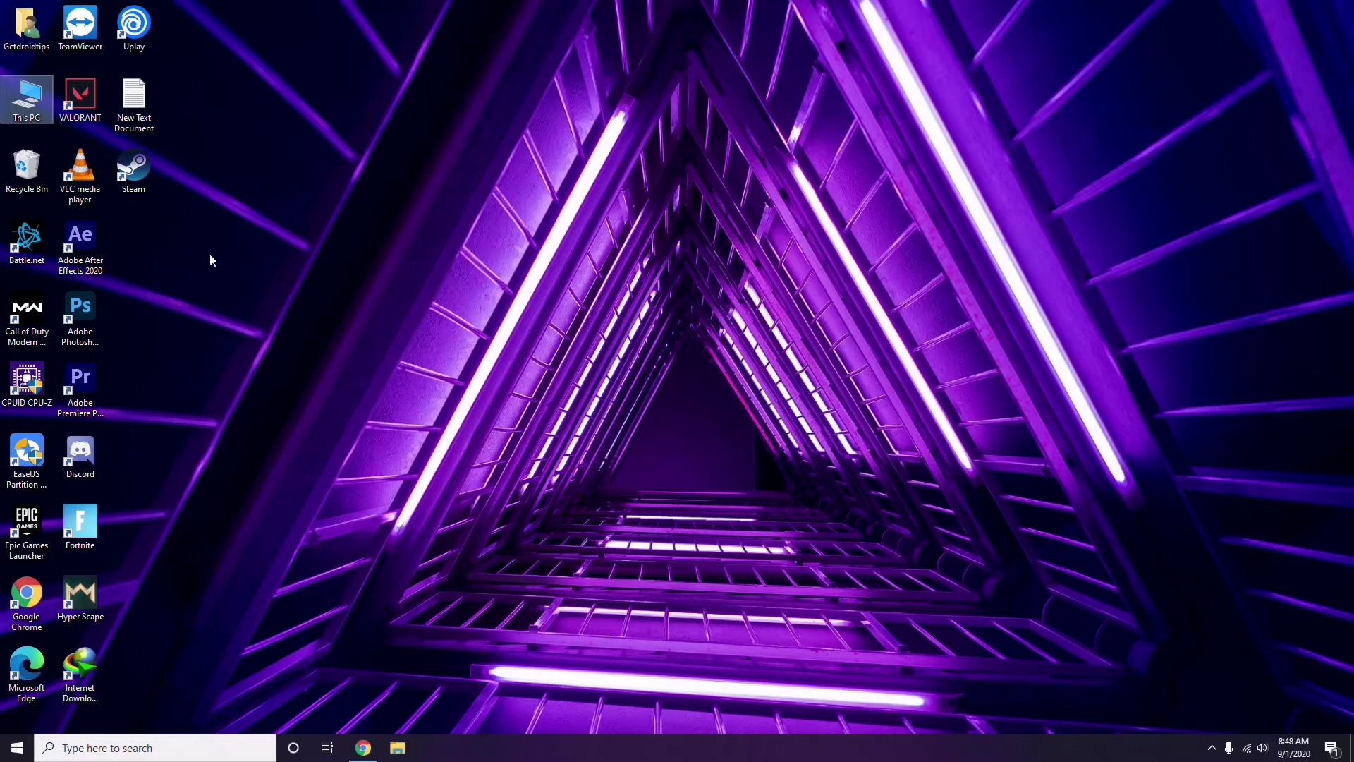
Refresh the desktop, launch Steam and bring up its Settings window.
{"action": "right_click", "coordinate": [284, 184]}
{"action": "left_click", "coordinate": [313, 248]}
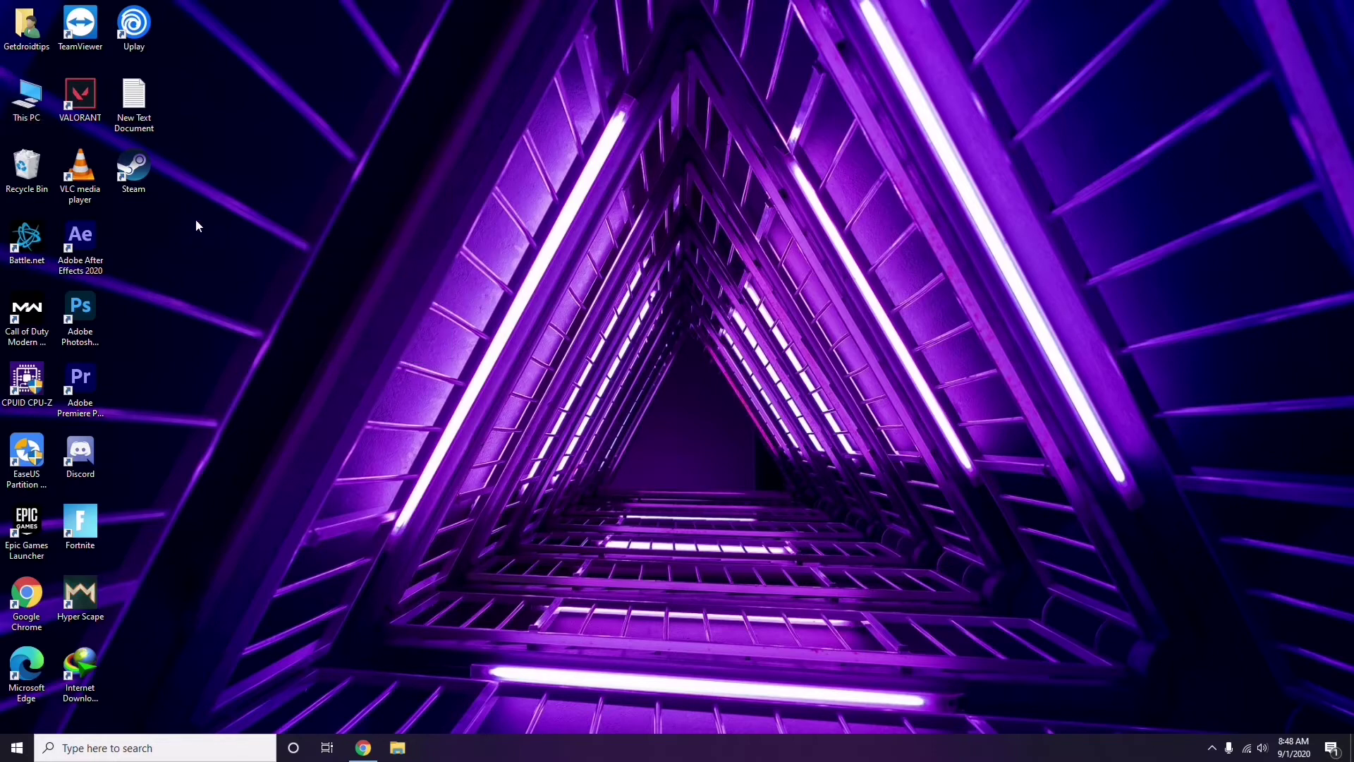
{"action": "double_click", "coordinate": [138, 182]}
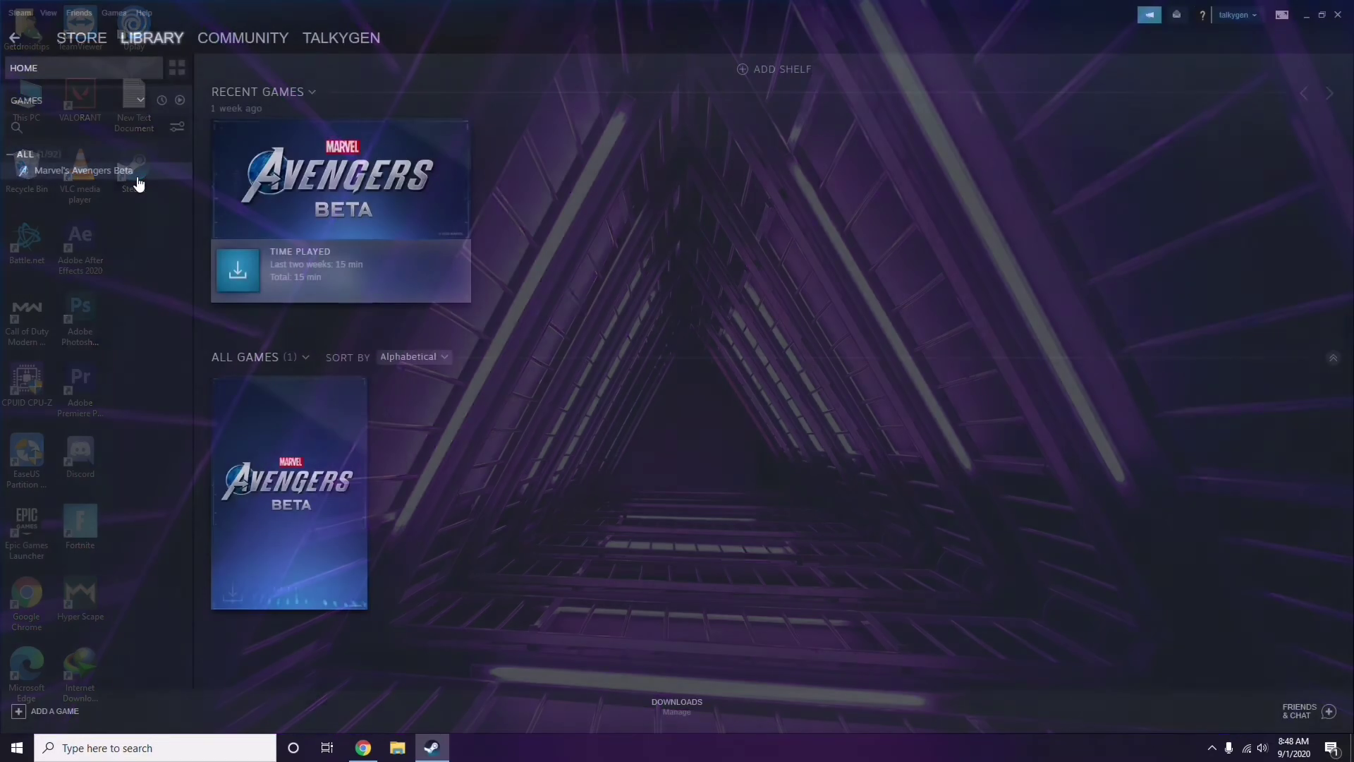
{"action": "left_click", "coordinate": [19, 13]}
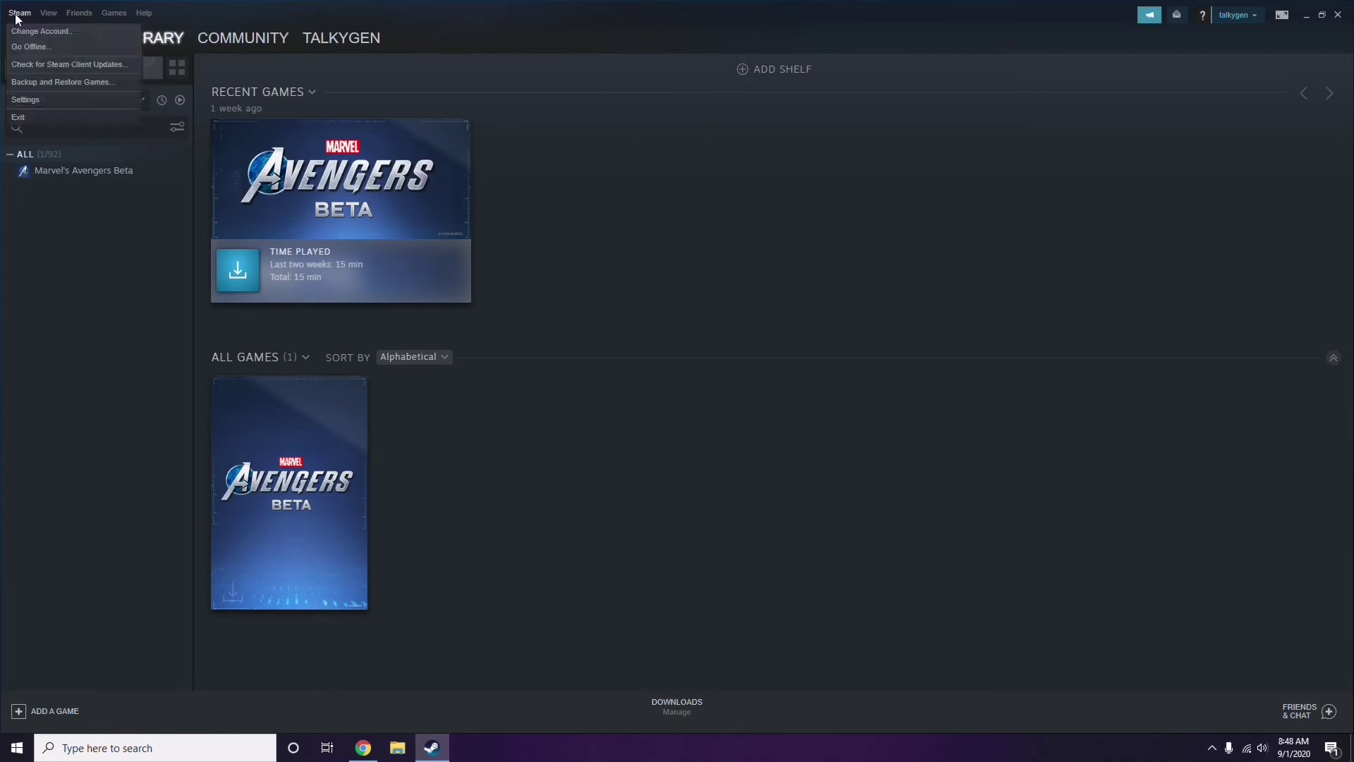
{"action": "left_click", "coordinate": [26, 100]}
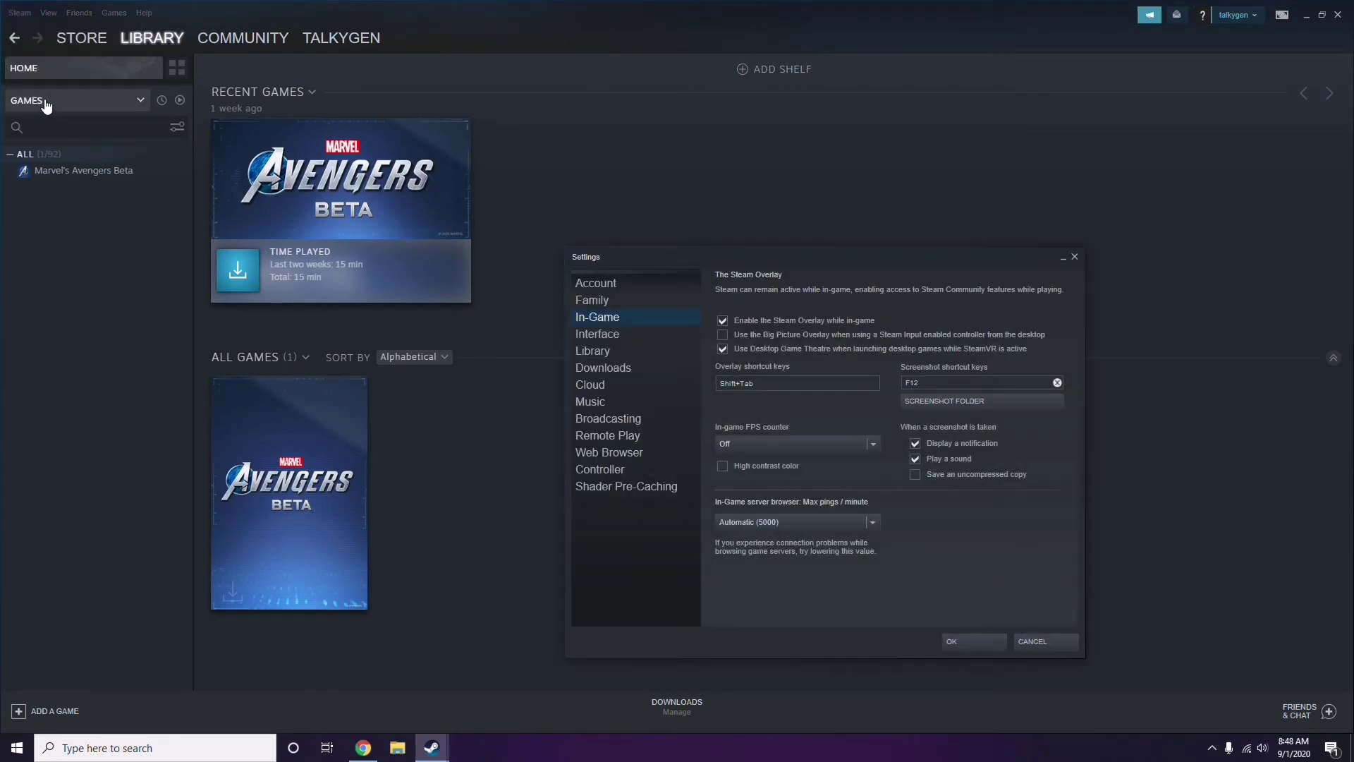
Uncheck the Steam overlay while in-game, save with OK, and close Steam.
{"action": "left_click_drag", "start_coordinate": [822, 269], "coordinate": [738, 180]}
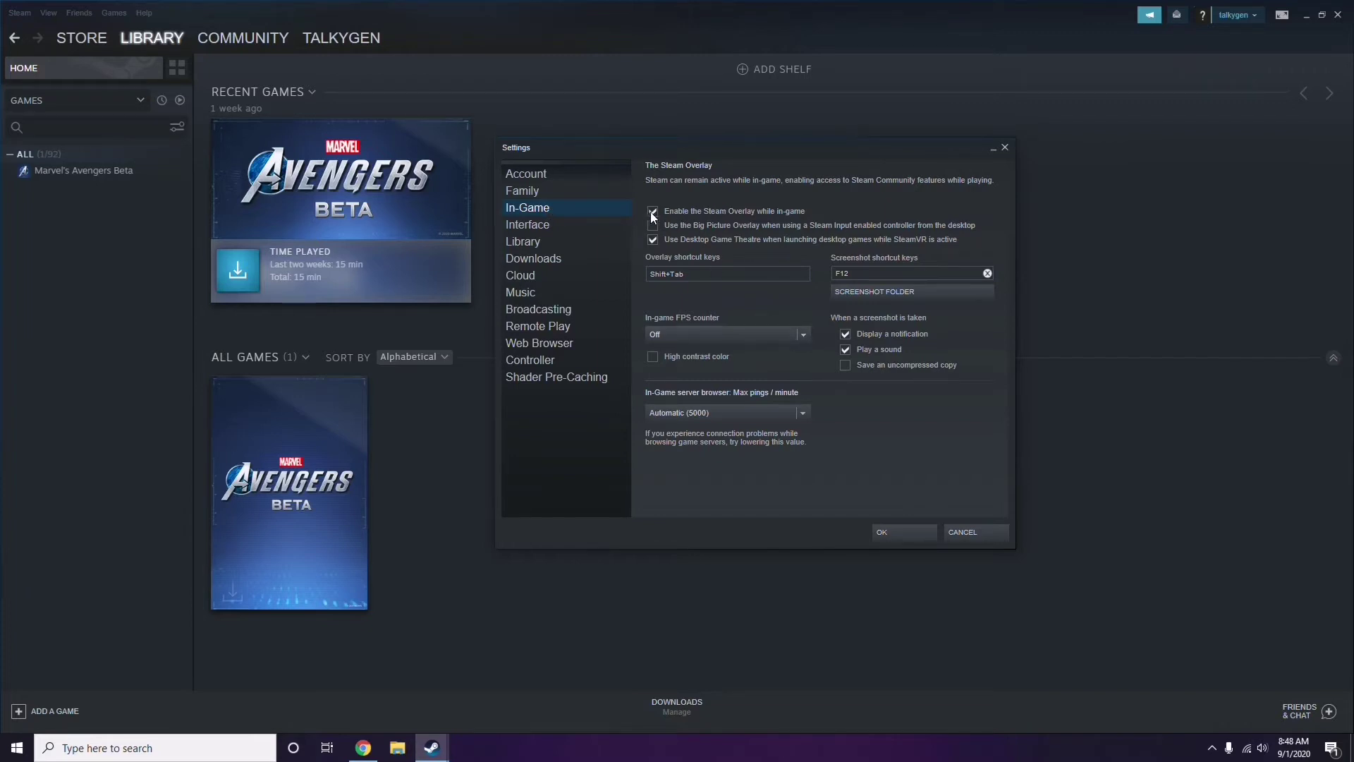
{"action": "left_click", "coordinate": [785, 214]}
{"action": "left_click", "coordinate": [885, 533]}
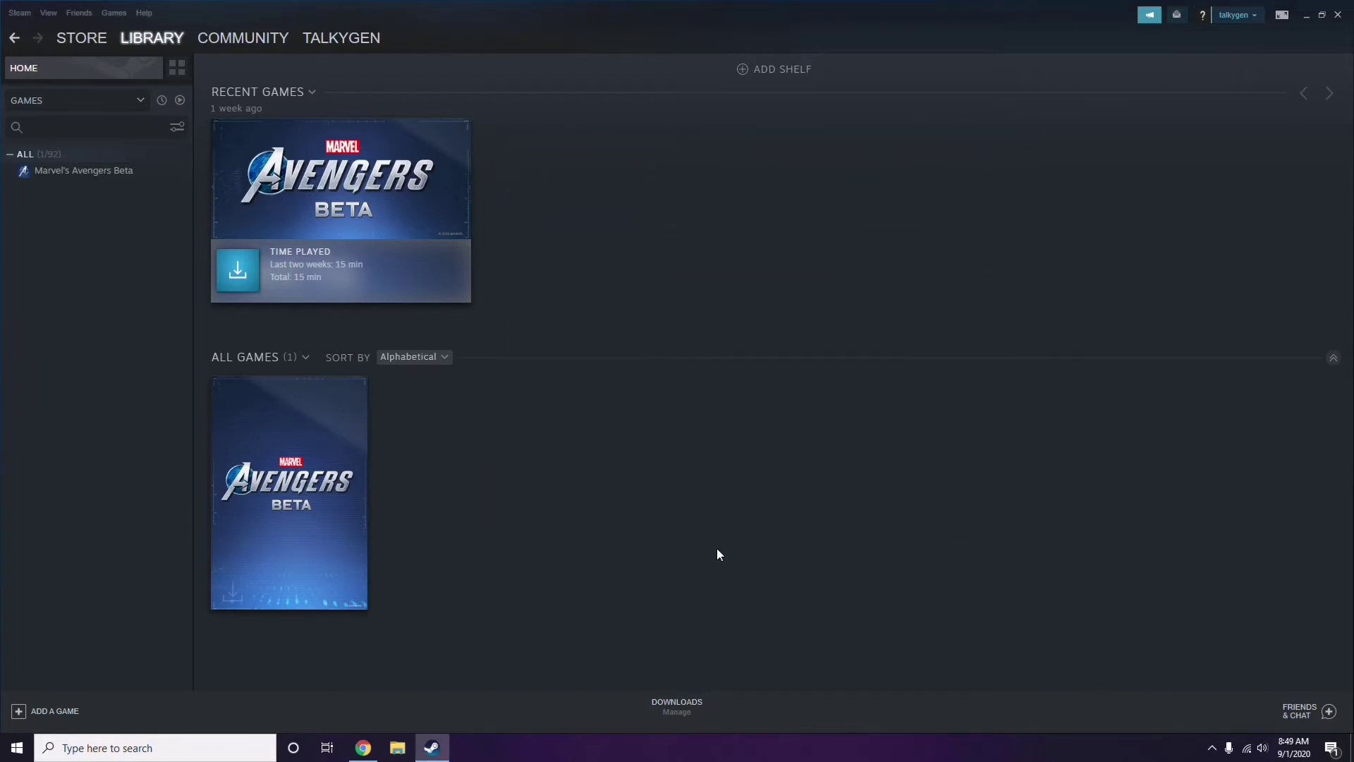
{"action": "left_click", "coordinate": [1338, 14]}
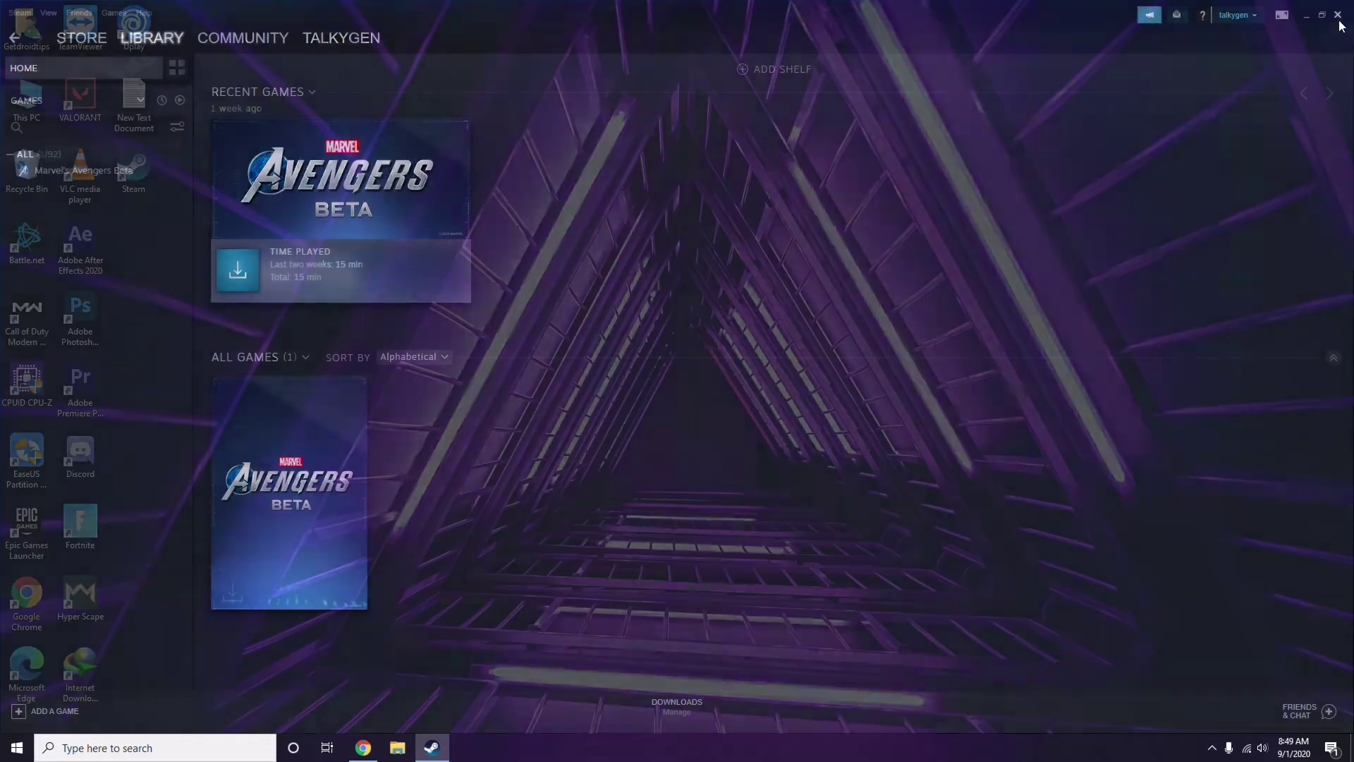
{"action": "right_click", "coordinate": [552, 226]}
Refresh the desktop, launch Discord and open the Voice & Video user settings.
{"action": "left_click", "coordinate": [586, 297]}
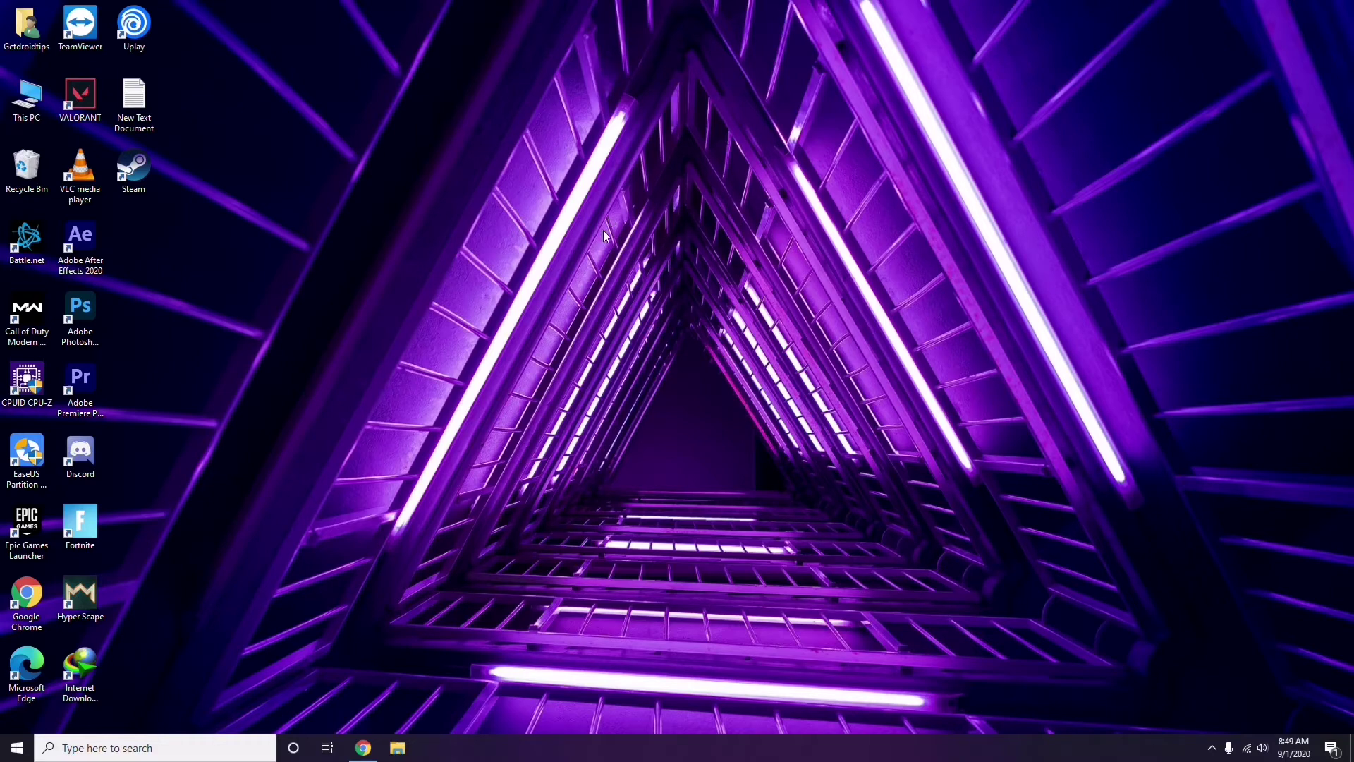
{"action": "double_click", "coordinate": [90, 451]}
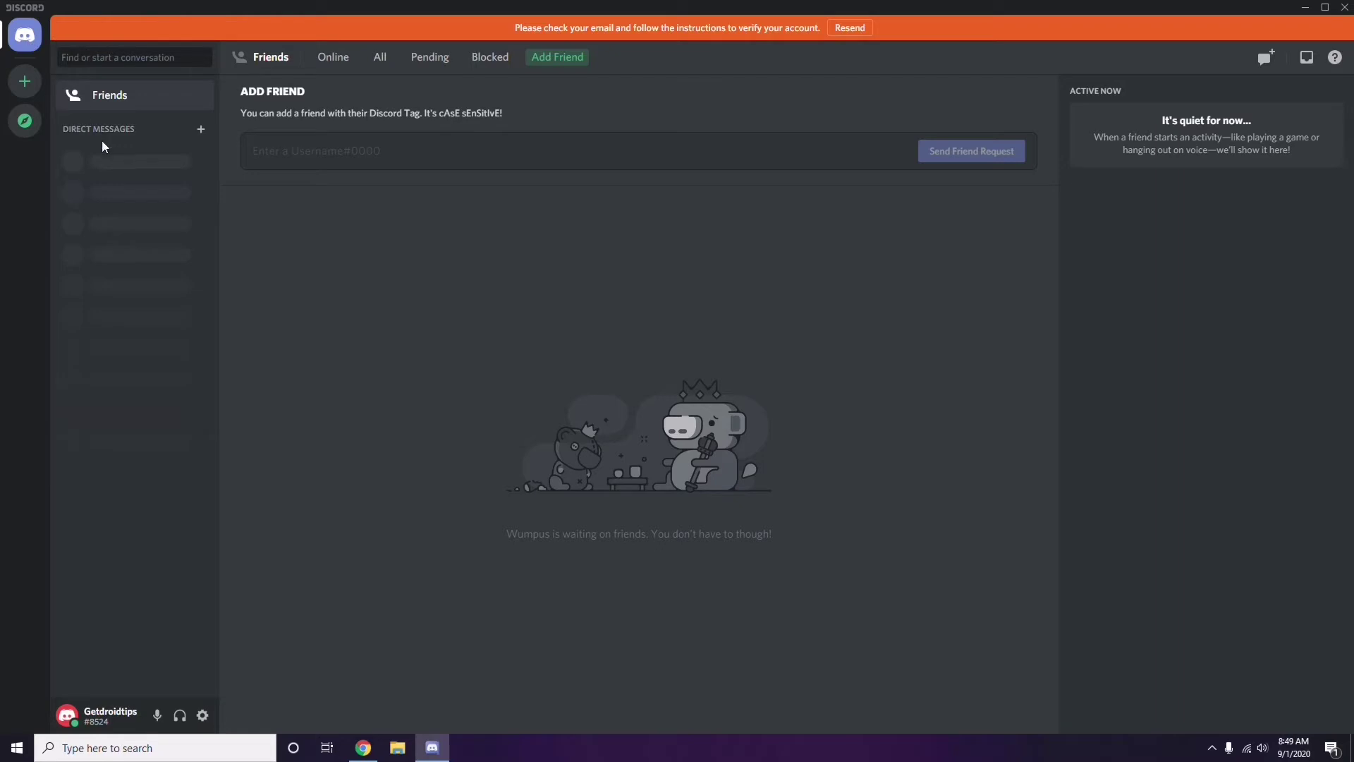
{"action": "left_click", "coordinate": [203, 717]}
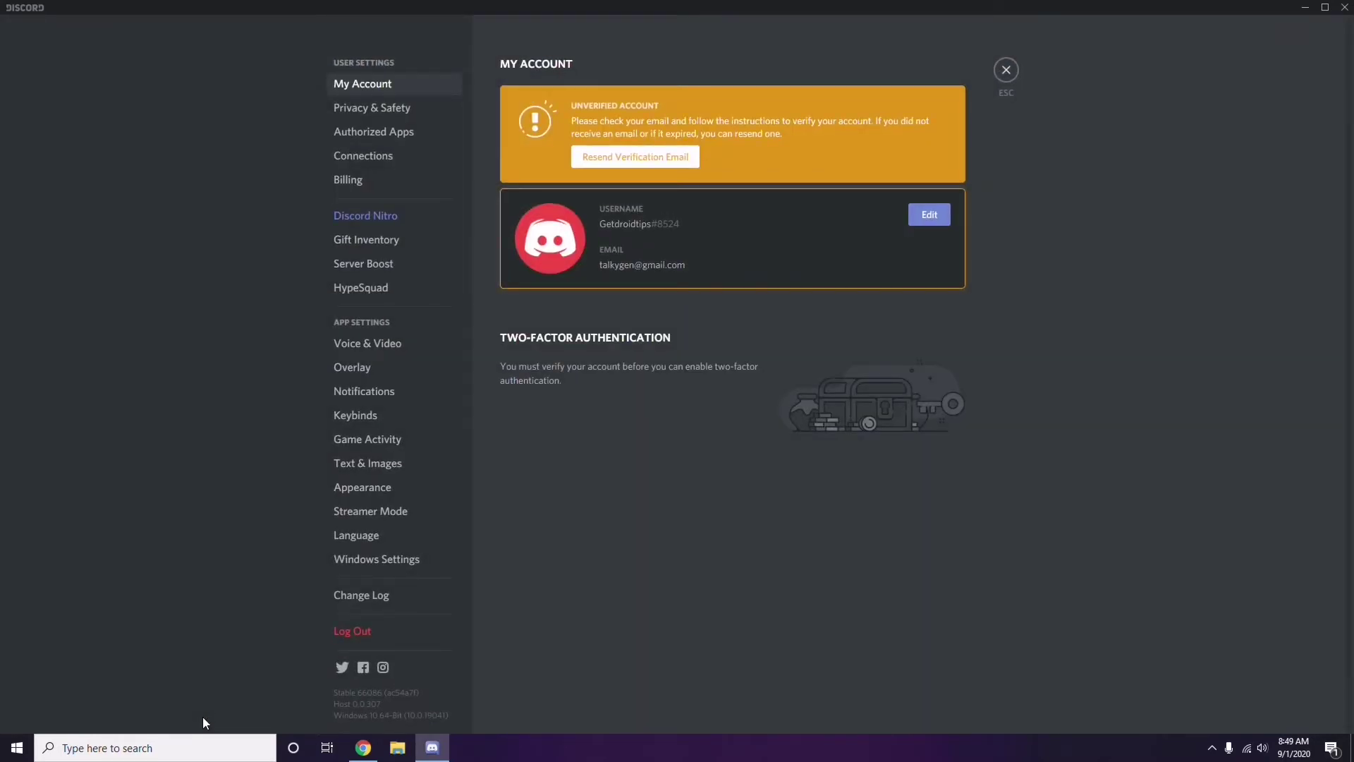
{"action": "left_click", "coordinate": [360, 344]}
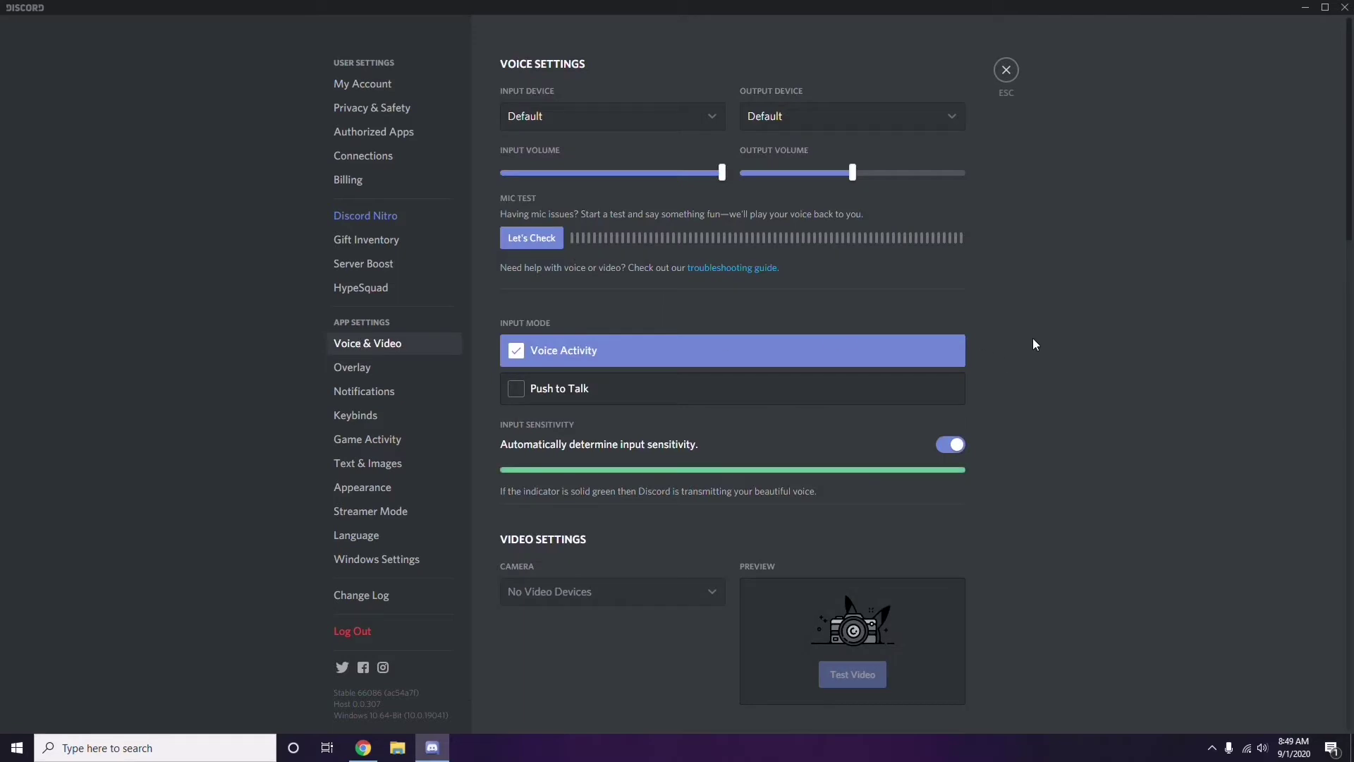
Switch off the OpenH264 Video Codec toggle in Voice & Video's Advanced section.
{"action": "scroll", "coordinate": [1034, 340], "scroll_direction": "down", "scroll_amount": 8}
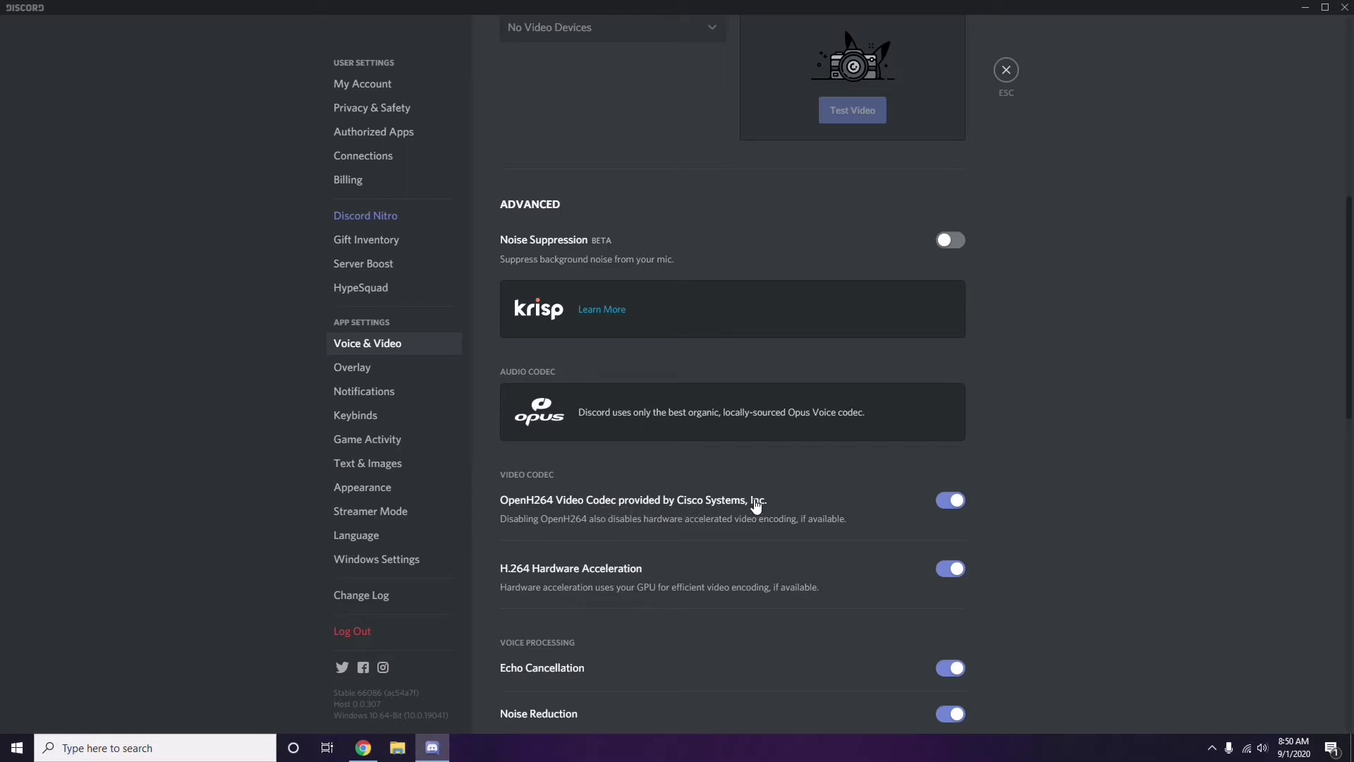
{"action": "left_click", "coordinate": [945, 500]}
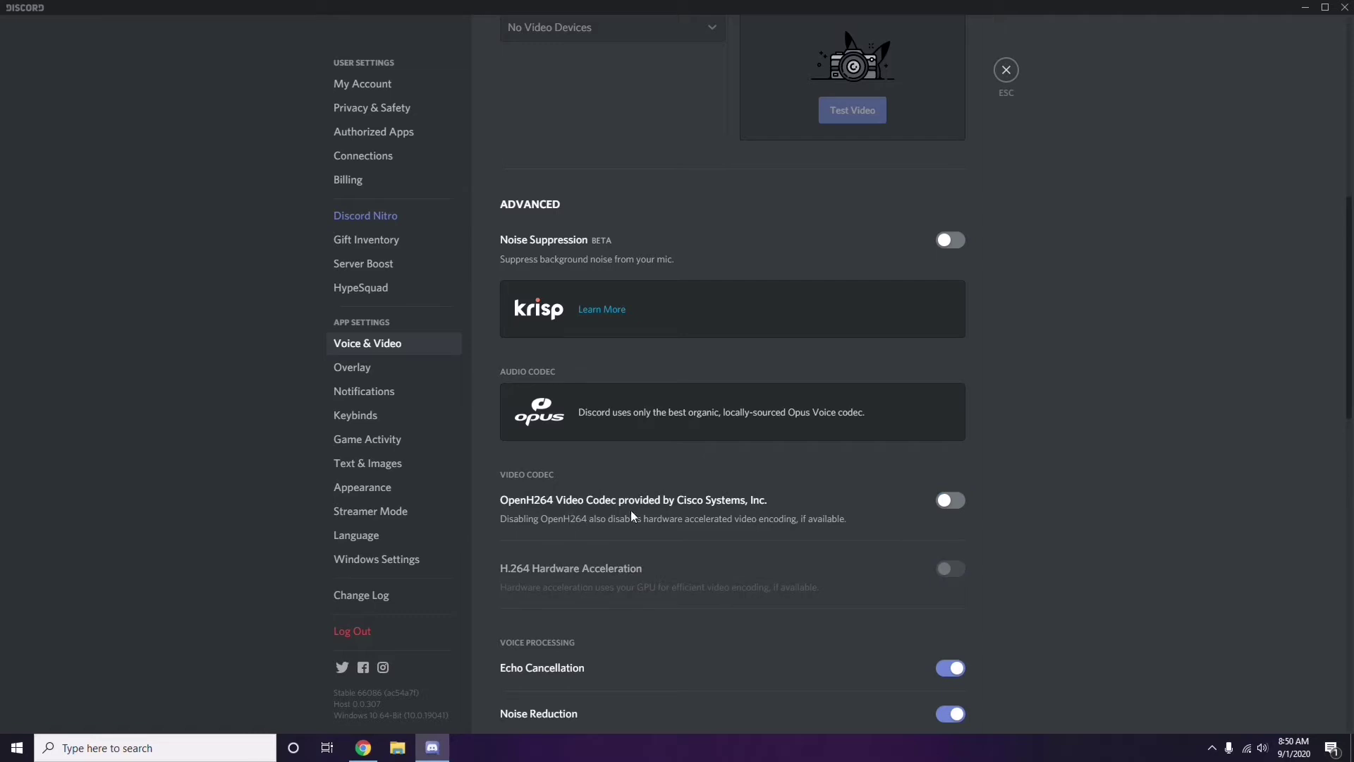
{"action": "scroll", "coordinate": [698, 505], "scroll_direction": "down", "scroll_amount": 3}
{"action": "scroll", "coordinate": [699, 505], "scroll_direction": "down", "scroll_amount": 3}
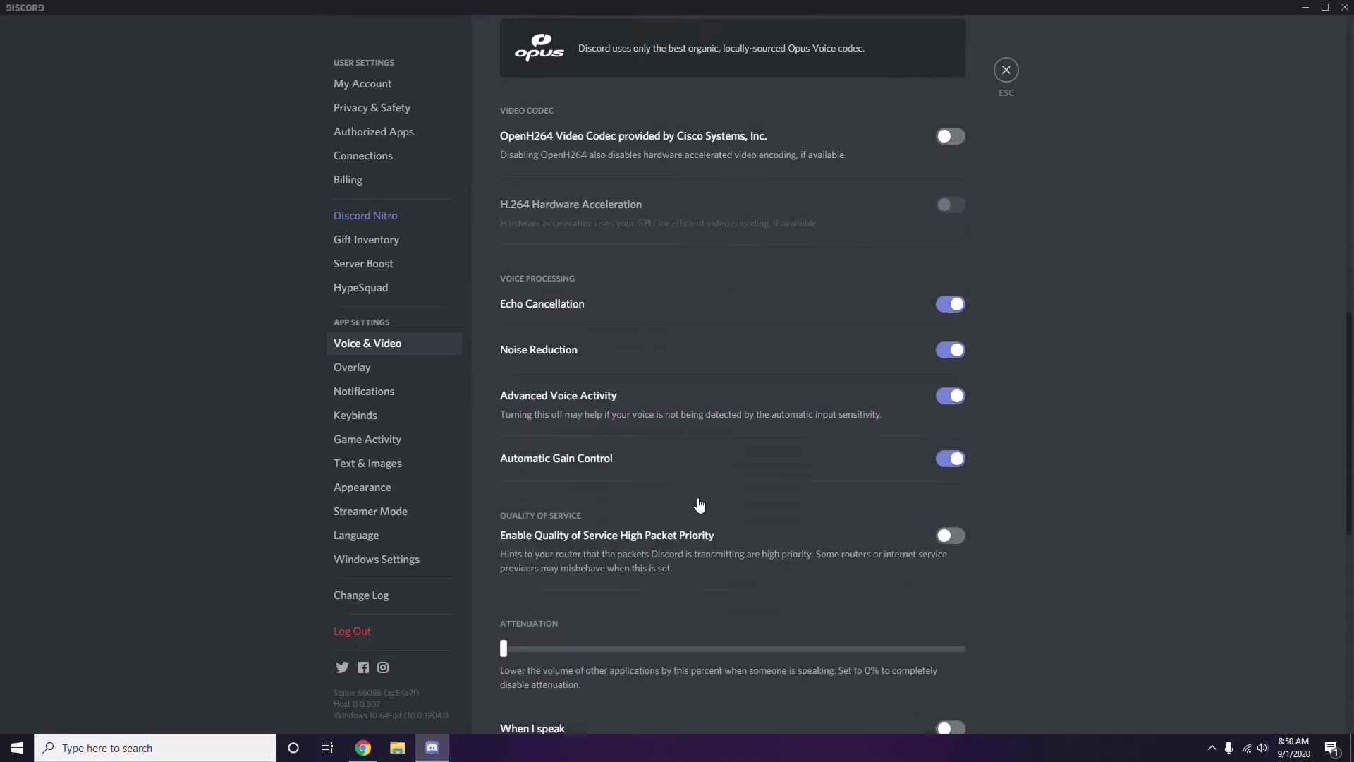
{"action": "scroll", "coordinate": [699, 505], "scroll_direction": "up", "scroll_amount": 1}
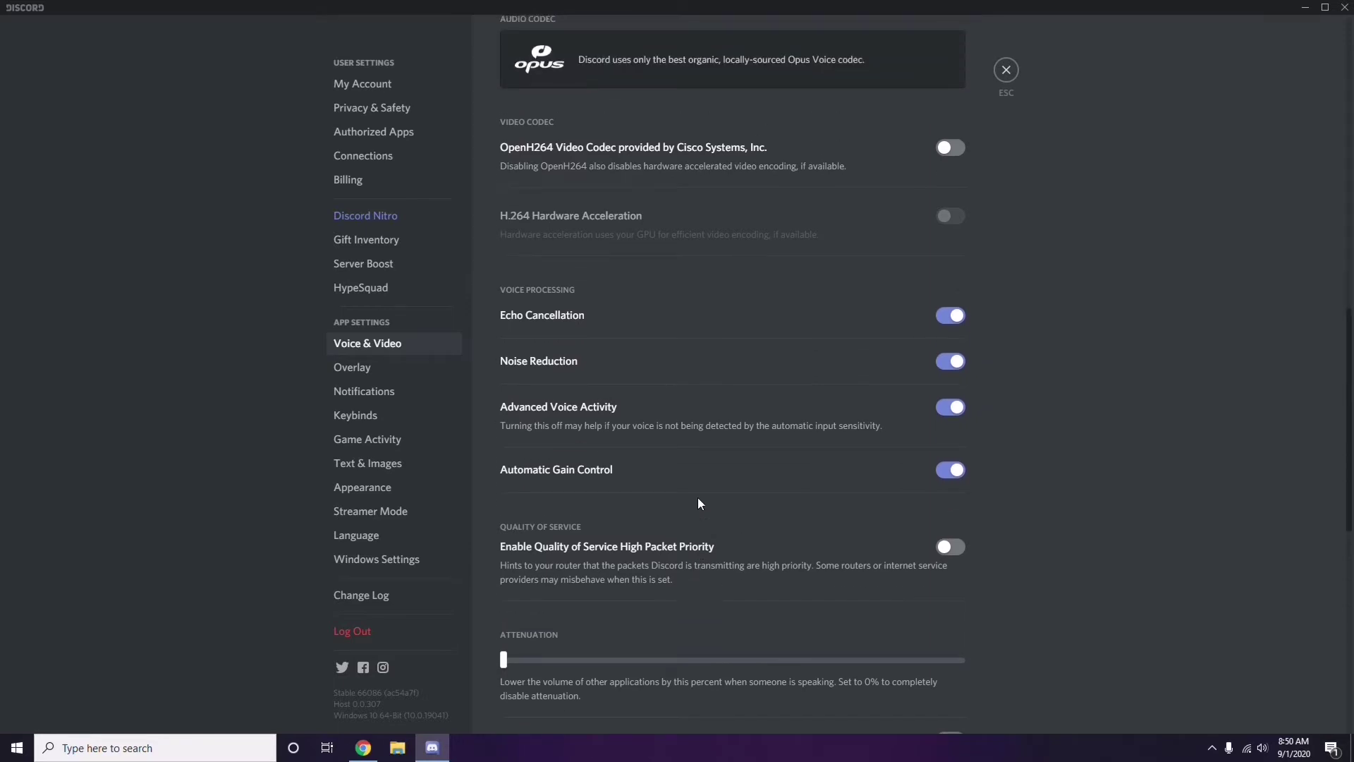
{"action": "left_click", "coordinate": [355, 371]}
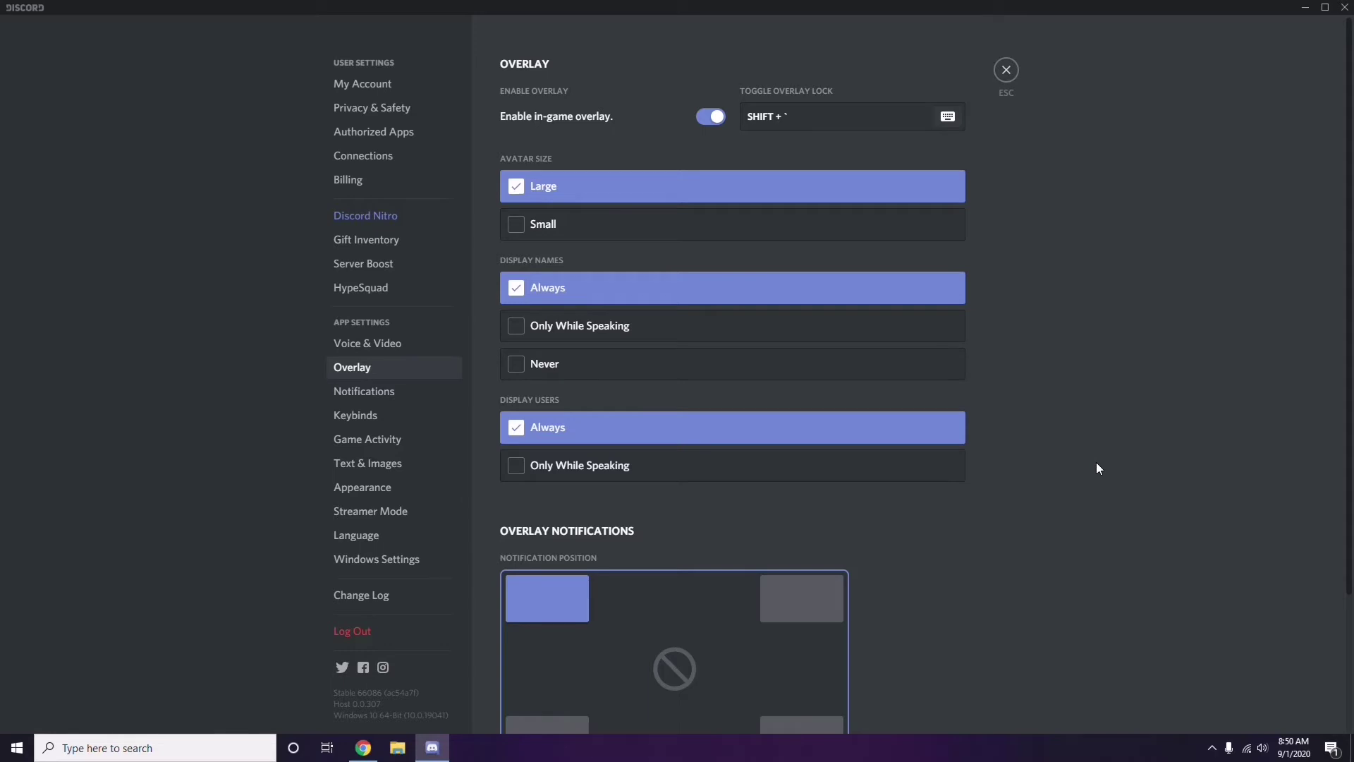
Switch off 'Enable in-game overlay' on Discord's Overlay settings page.
{"action": "scroll", "coordinate": [1048, 370], "scroll_direction": "down", "scroll_amount": 2}
{"action": "scroll", "coordinate": [1048, 370], "scroll_direction": "up", "scroll_amount": 2}
{"action": "left_click", "coordinate": [707, 117]}
{"action": "left_click", "coordinate": [373, 492]}
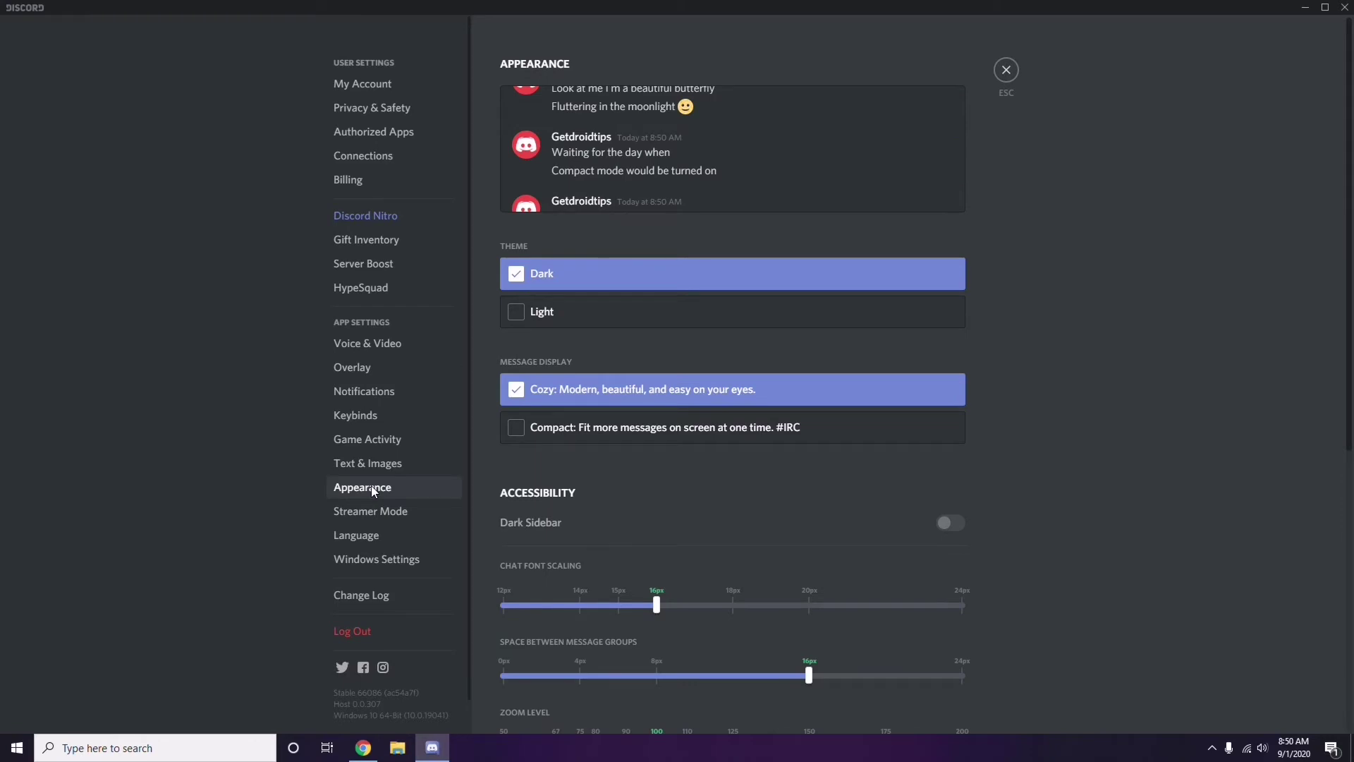
Turn off Hardware Acceleration under Appearance > Advanced and confirm Okay to relaunch Discord.
{"action": "scroll", "coordinate": [1056, 412], "scroll_direction": "down", "scroll_amount": 7}
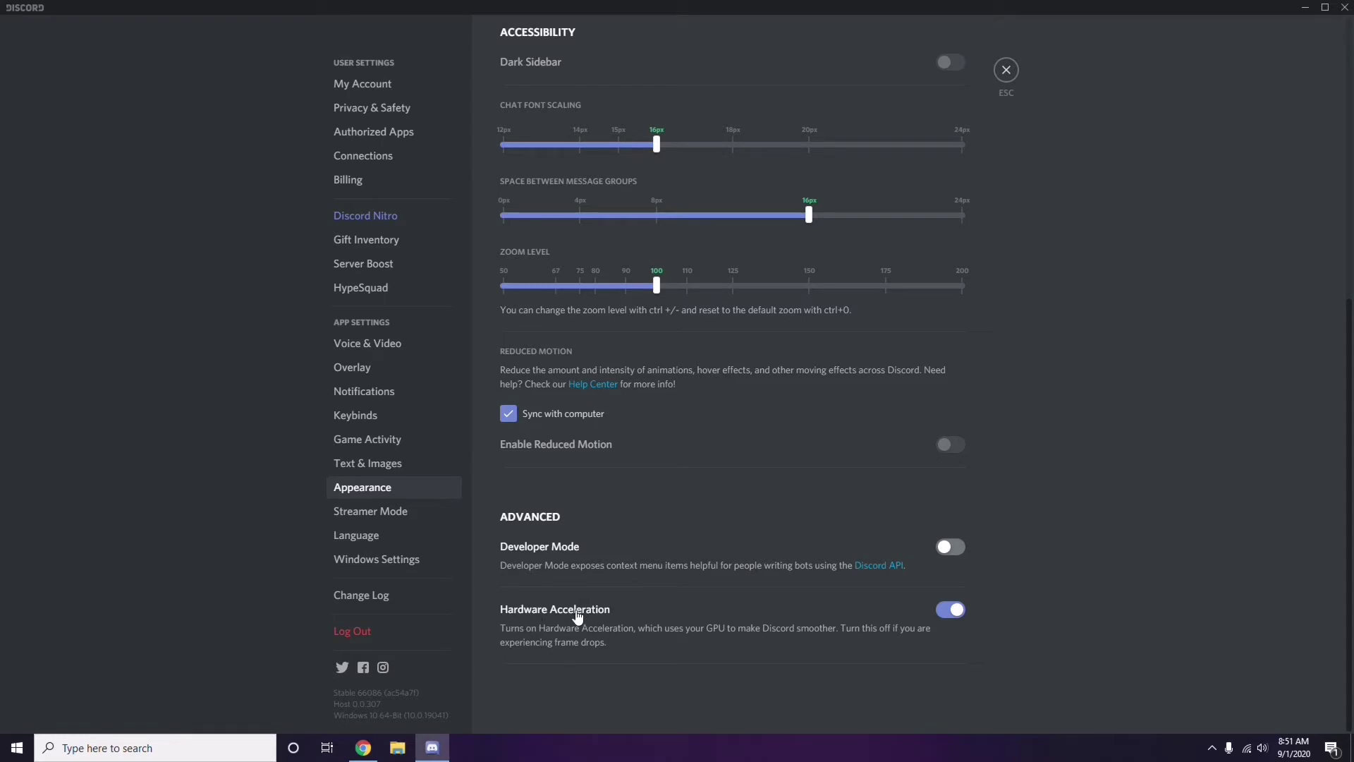
{"action": "left_click", "coordinate": [949, 612]}
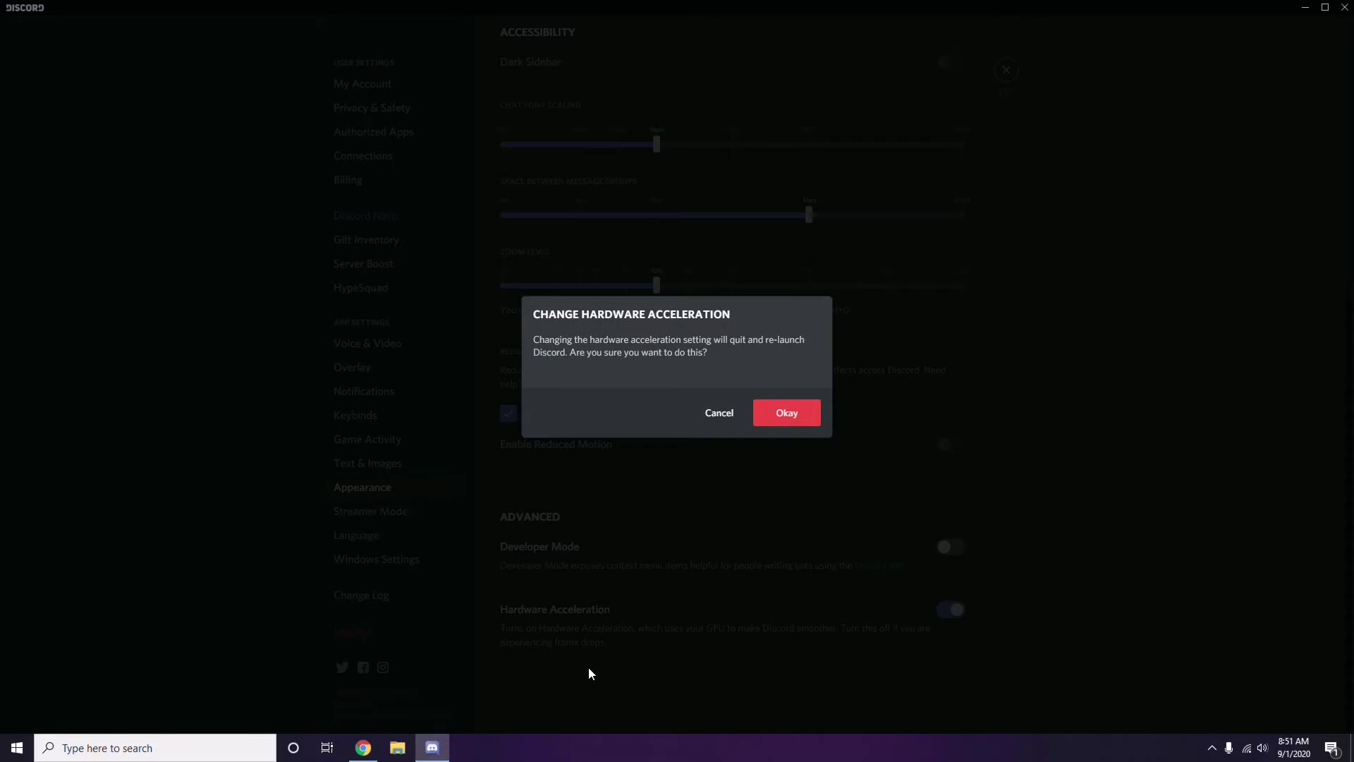
{"action": "left_click", "coordinate": [776, 416]}
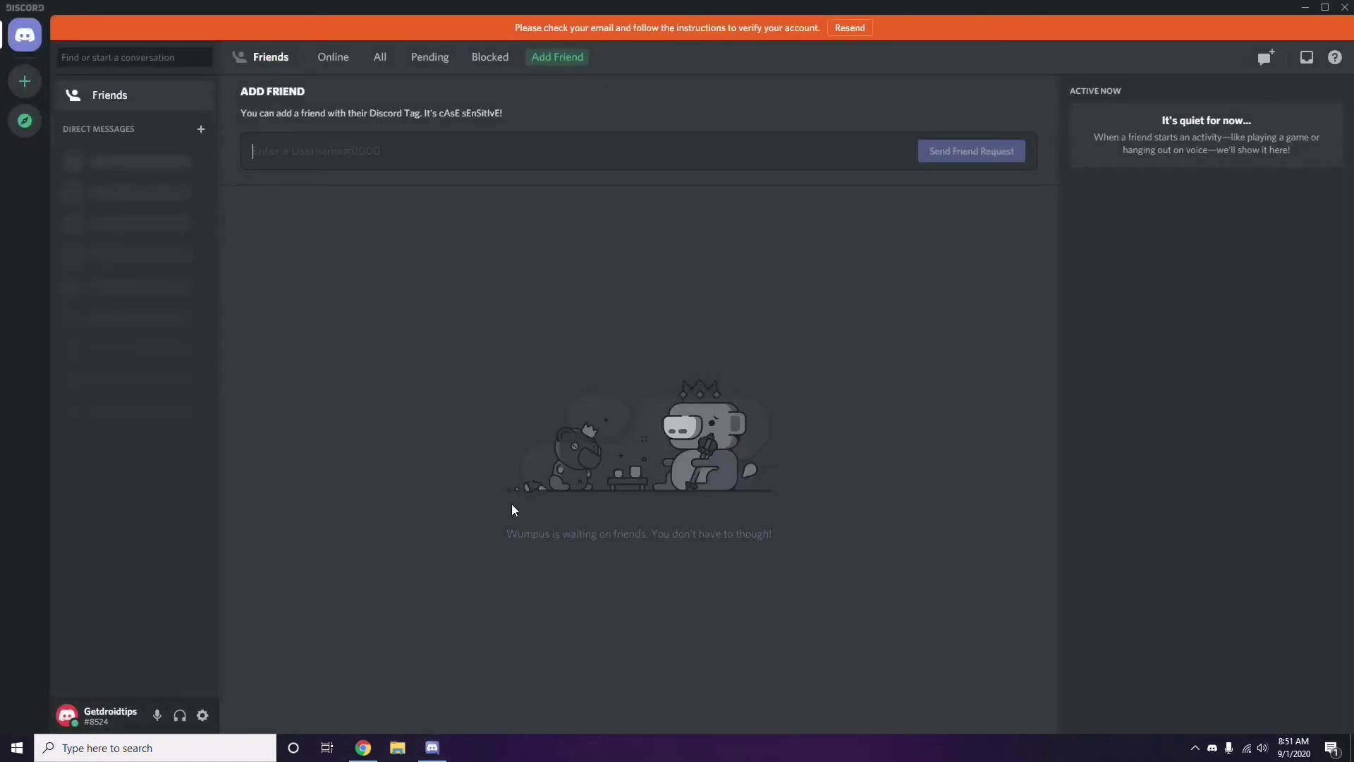
Minimize Discord and refresh the desktop icons.
{"action": "left_click", "coordinate": [1307, 8]}
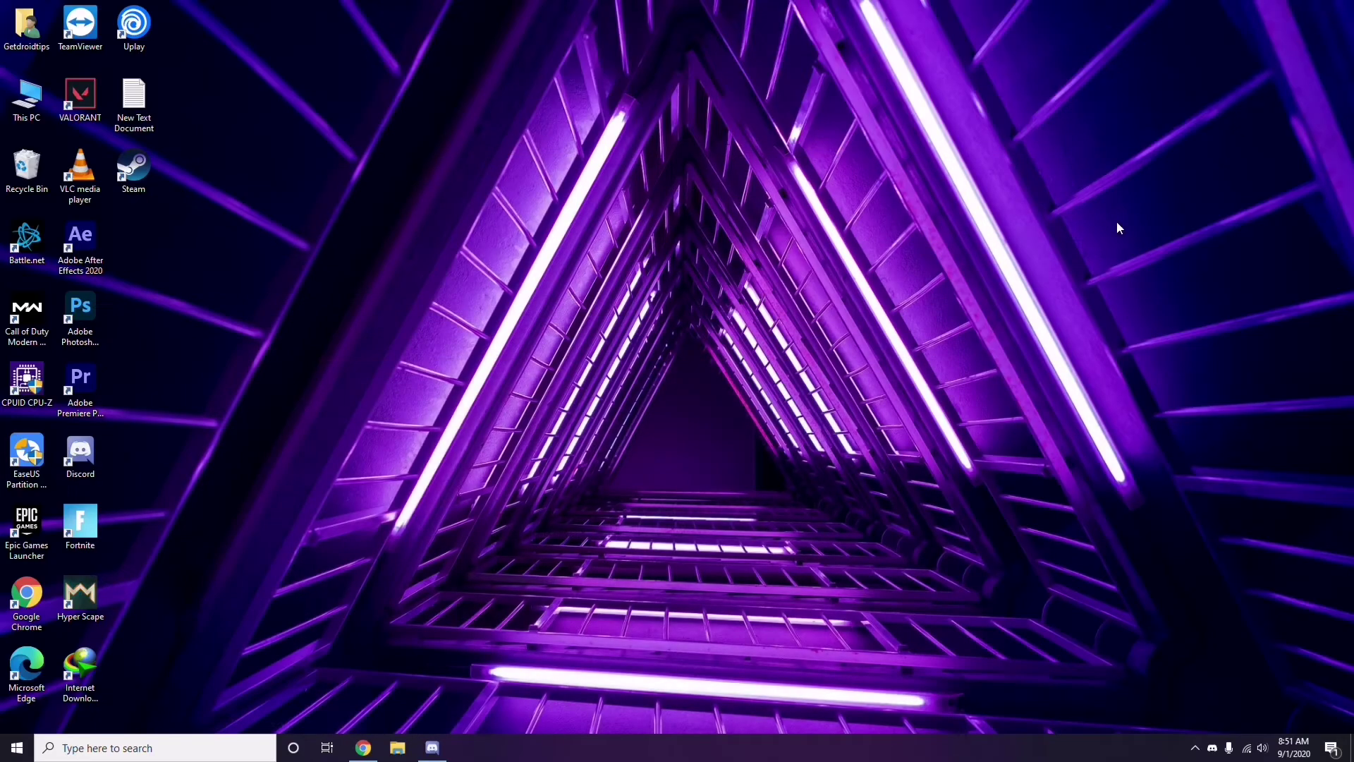
{"action": "right_click", "coordinate": [537, 180]}
{"action": "left_click", "coordinate": [573, 242]}
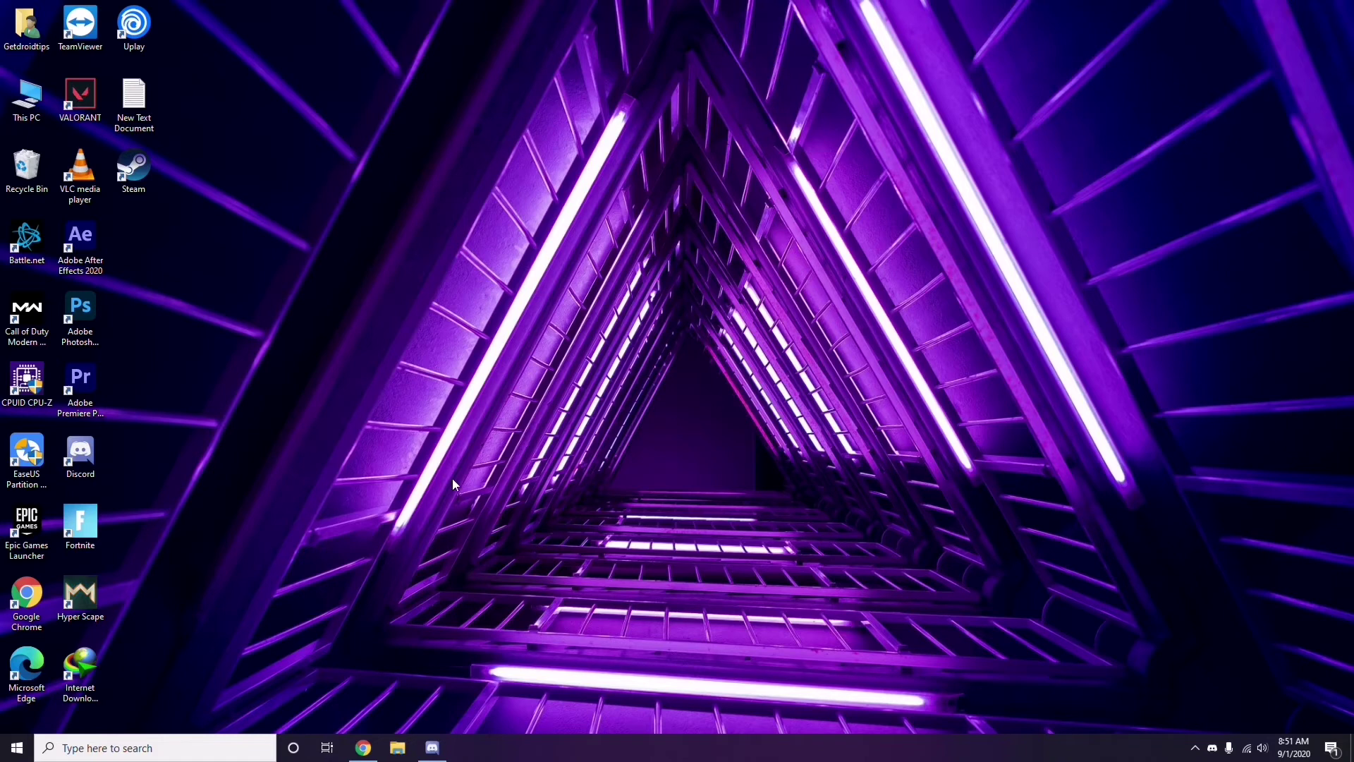
{"action": "left_click", "coordinate": [110, 748]}
{"action": "type", "text": "w"}
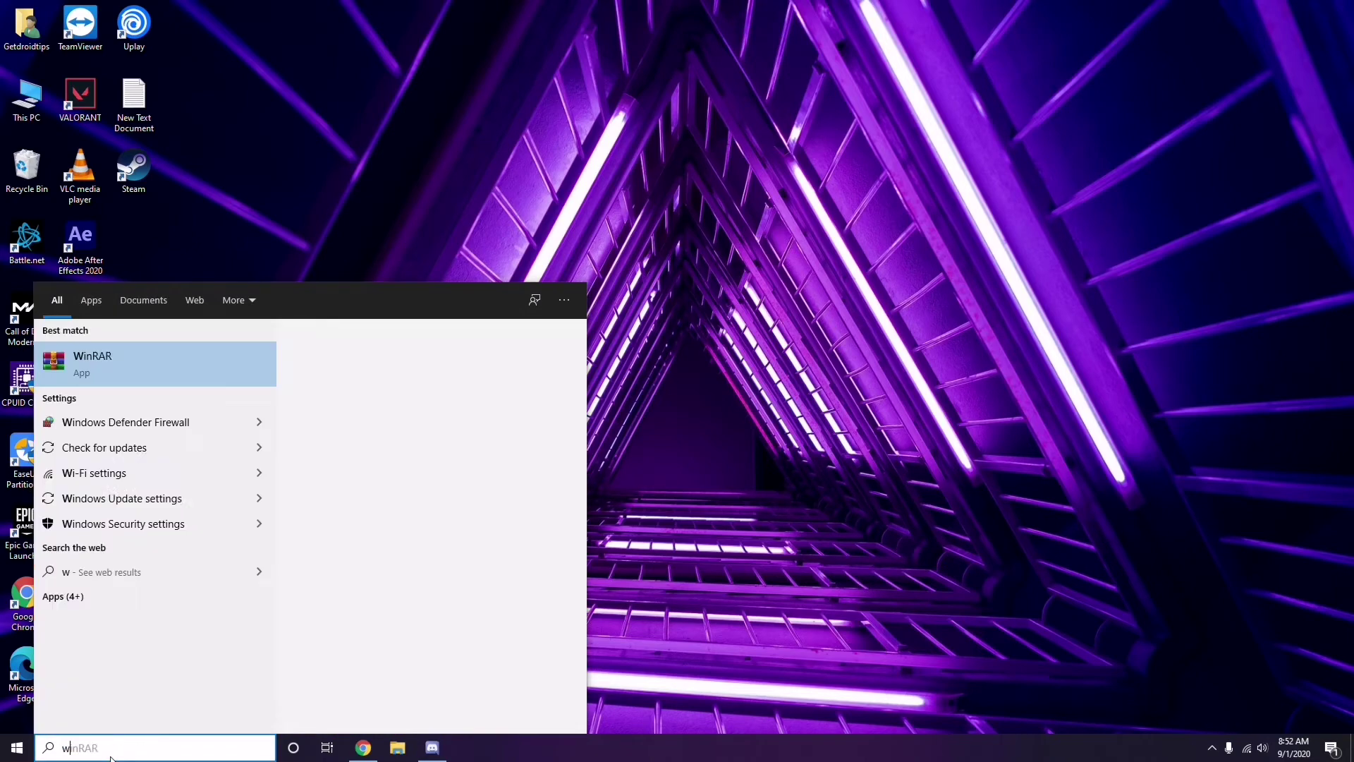
{"action": "type", "text": "indows"}
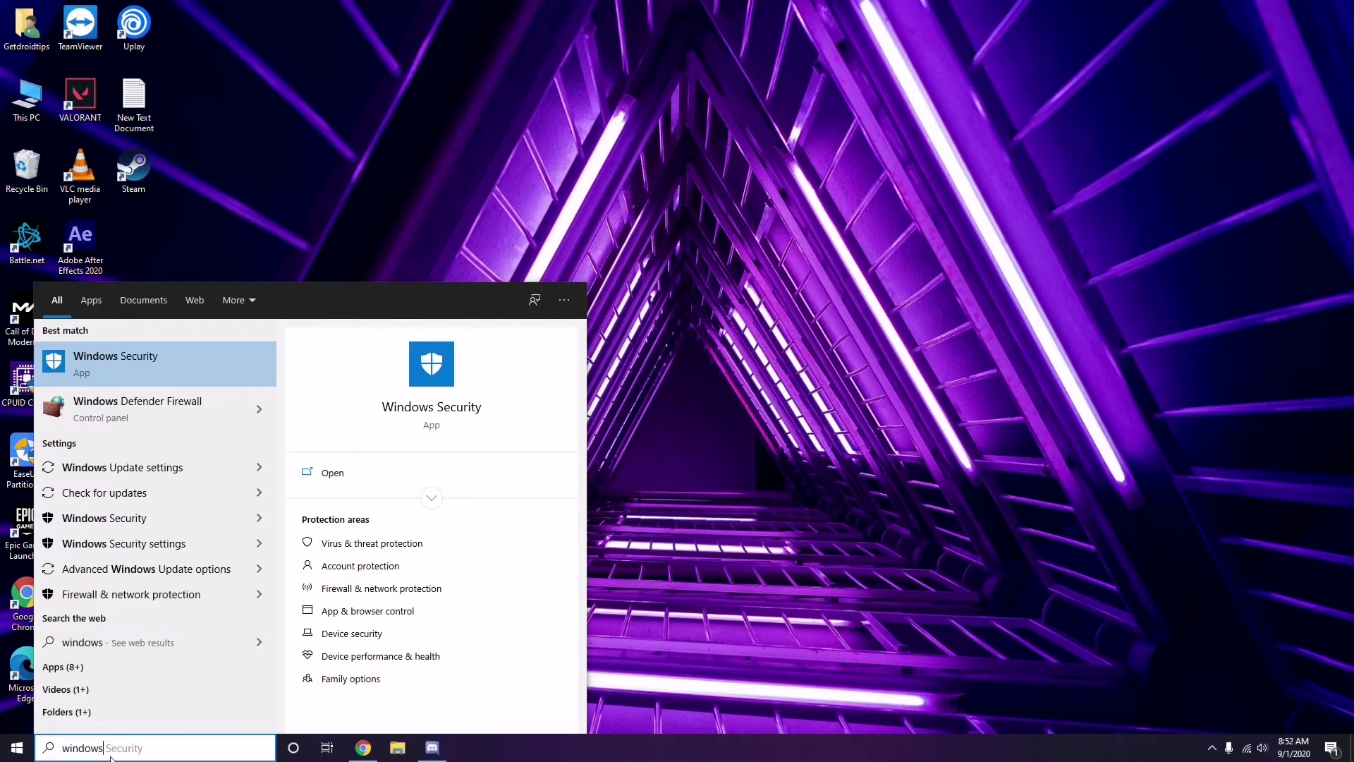
{"action": "left_click", "coordinate": [169, 466]}
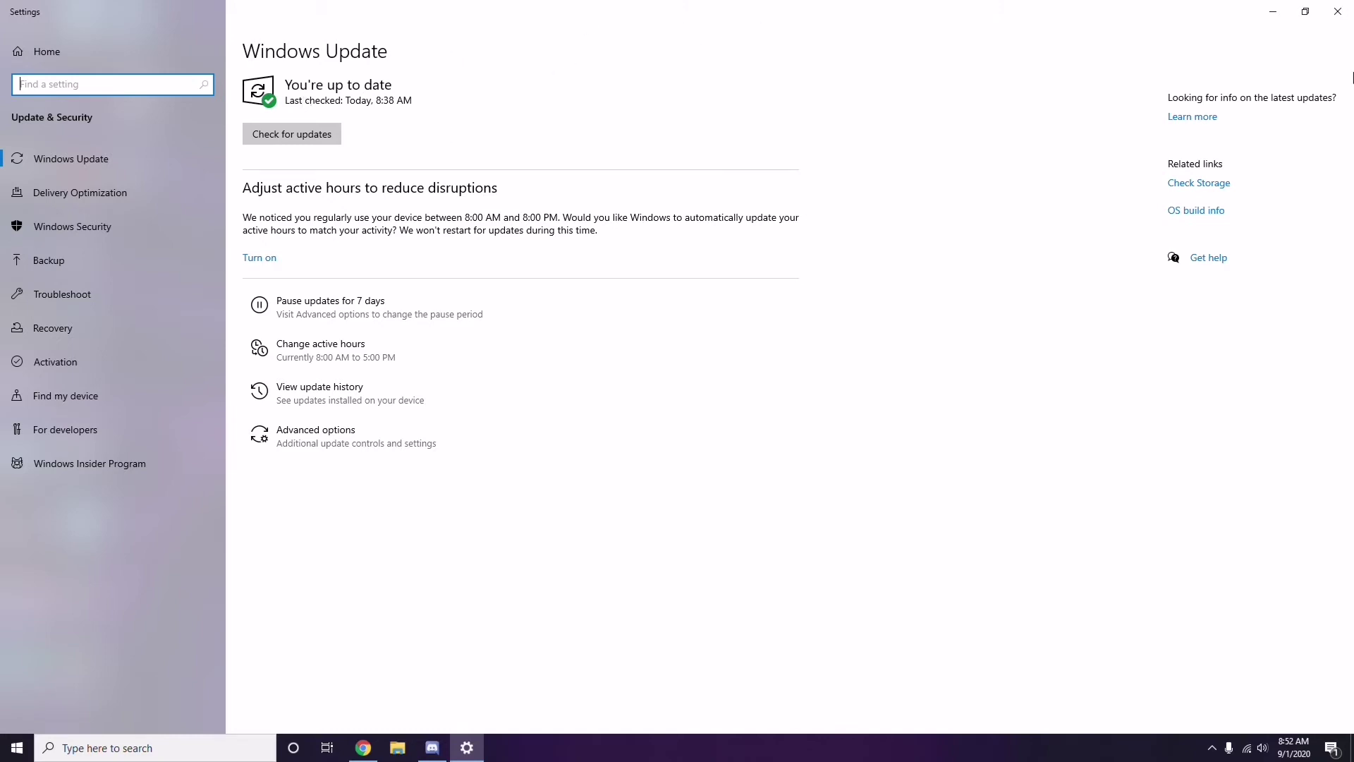
{"action": "left_click", "coordinate": [1338, 12]}
{"action": "right_click", "coordinate": [570, 120]}
{"action": "left_click", "coordinate": [588, 183]}
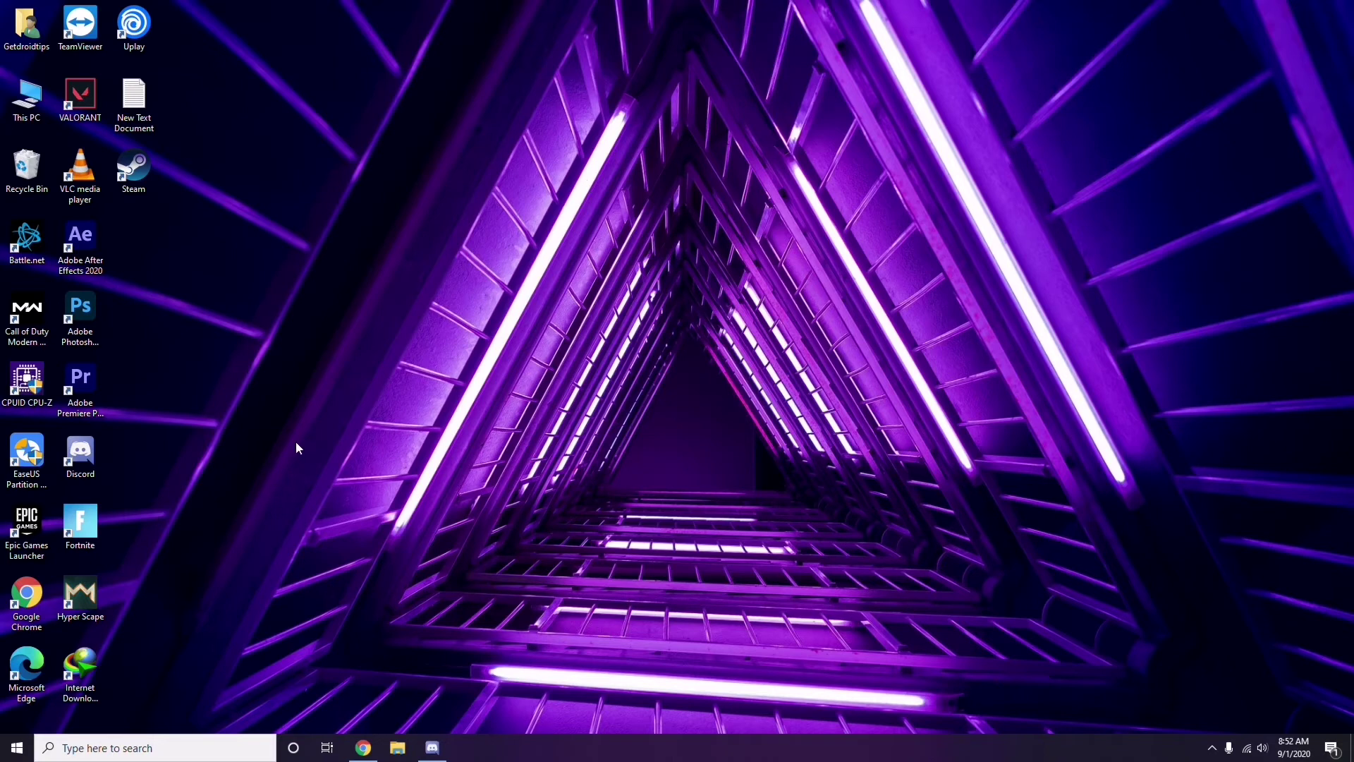
Search 'settings', go to Update & Security, and open update history and installed updates.
{"action": "left_click", "coordinate": [80, 749]}
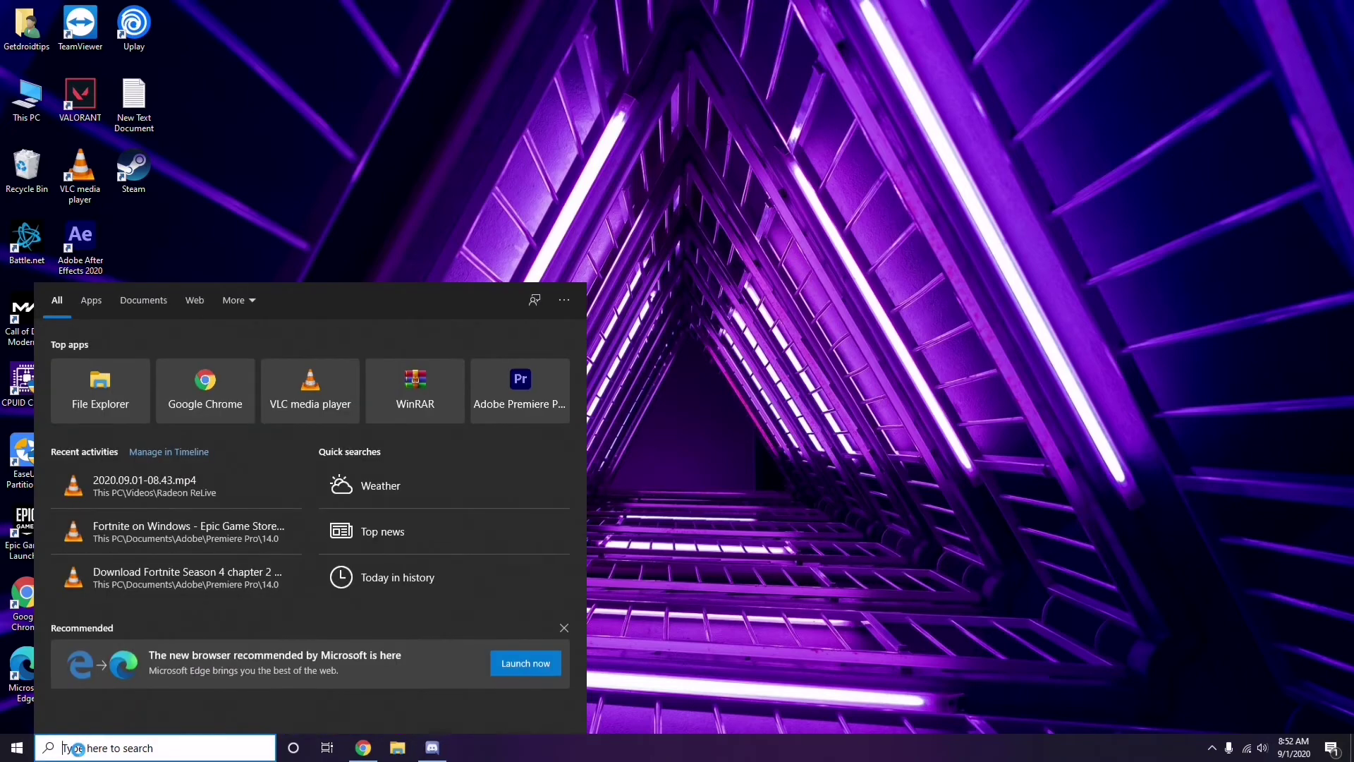
{"action": "type", "text": "settings"}
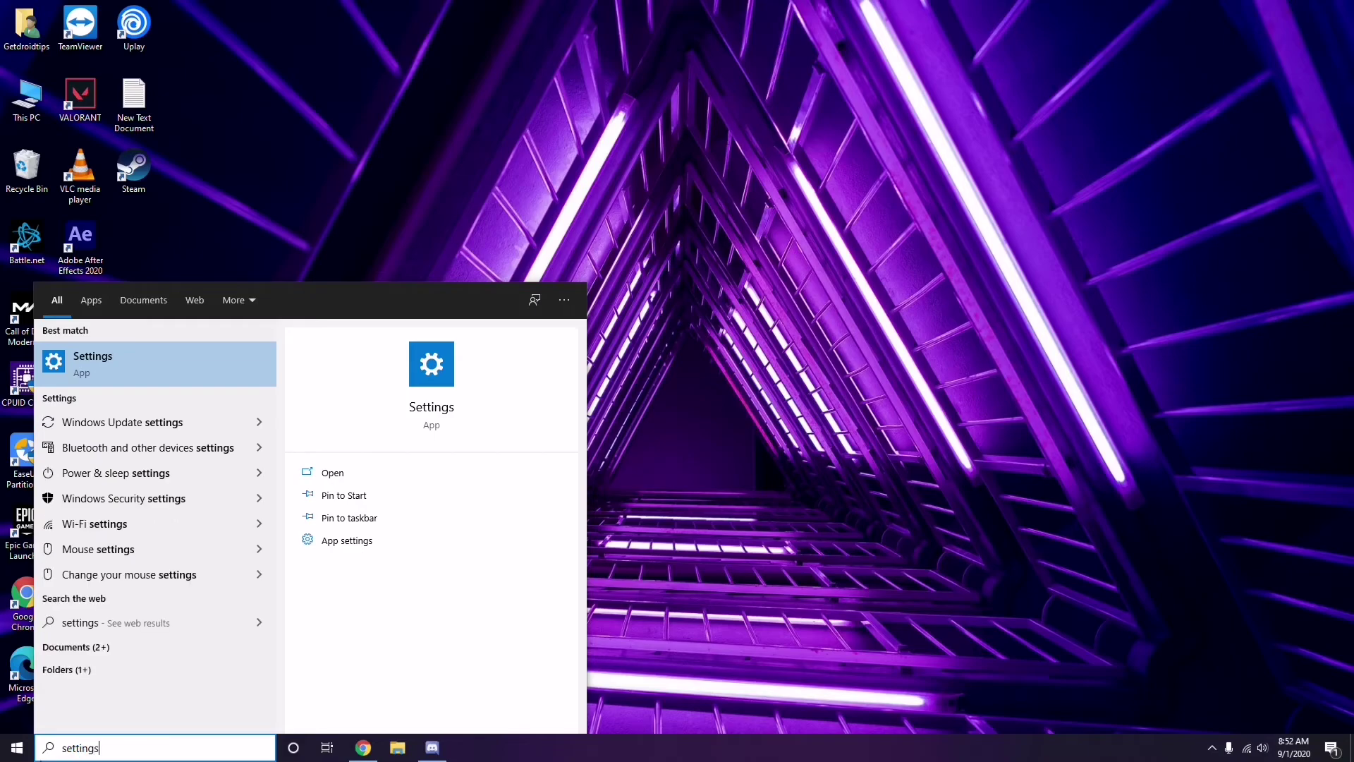
{"action": "left_click", "coordinate": [150, 368]}
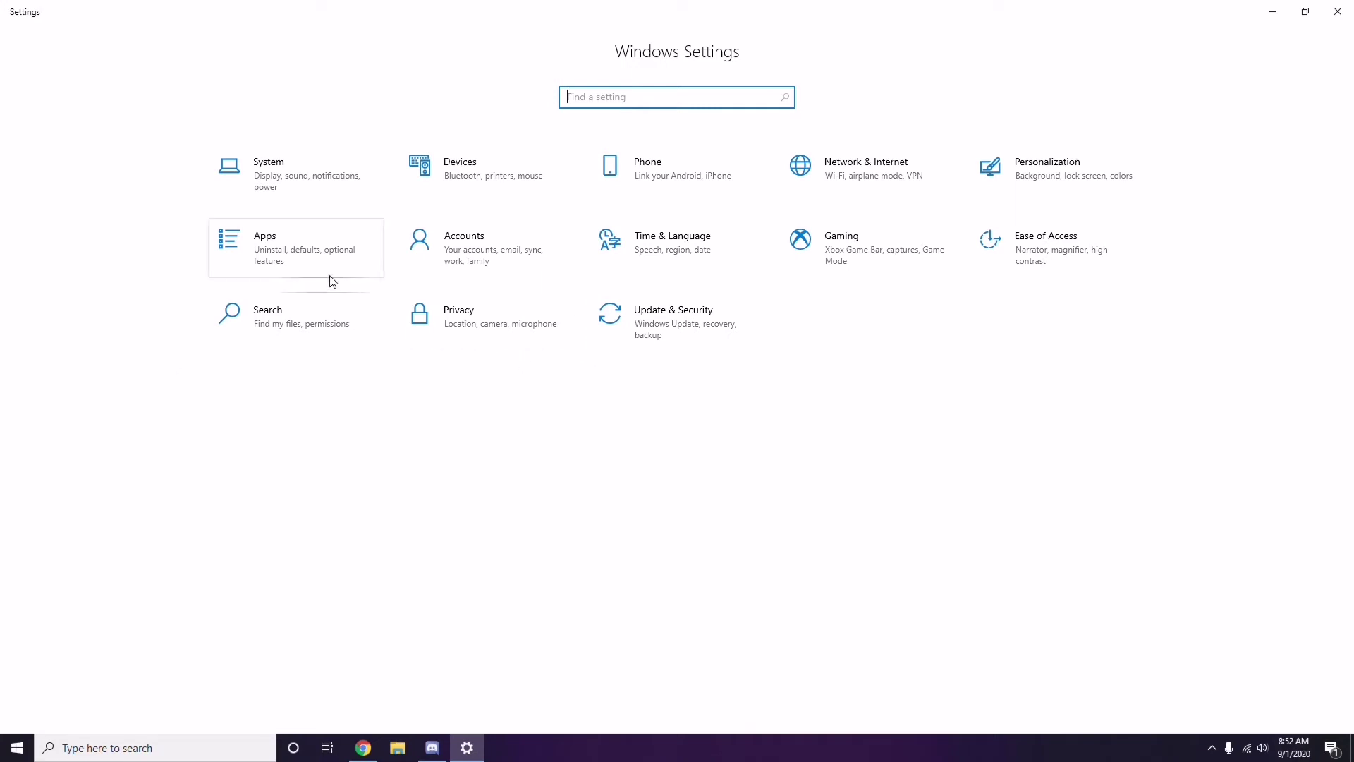
{"action": "left_click", "coordinate": [674, 331]}
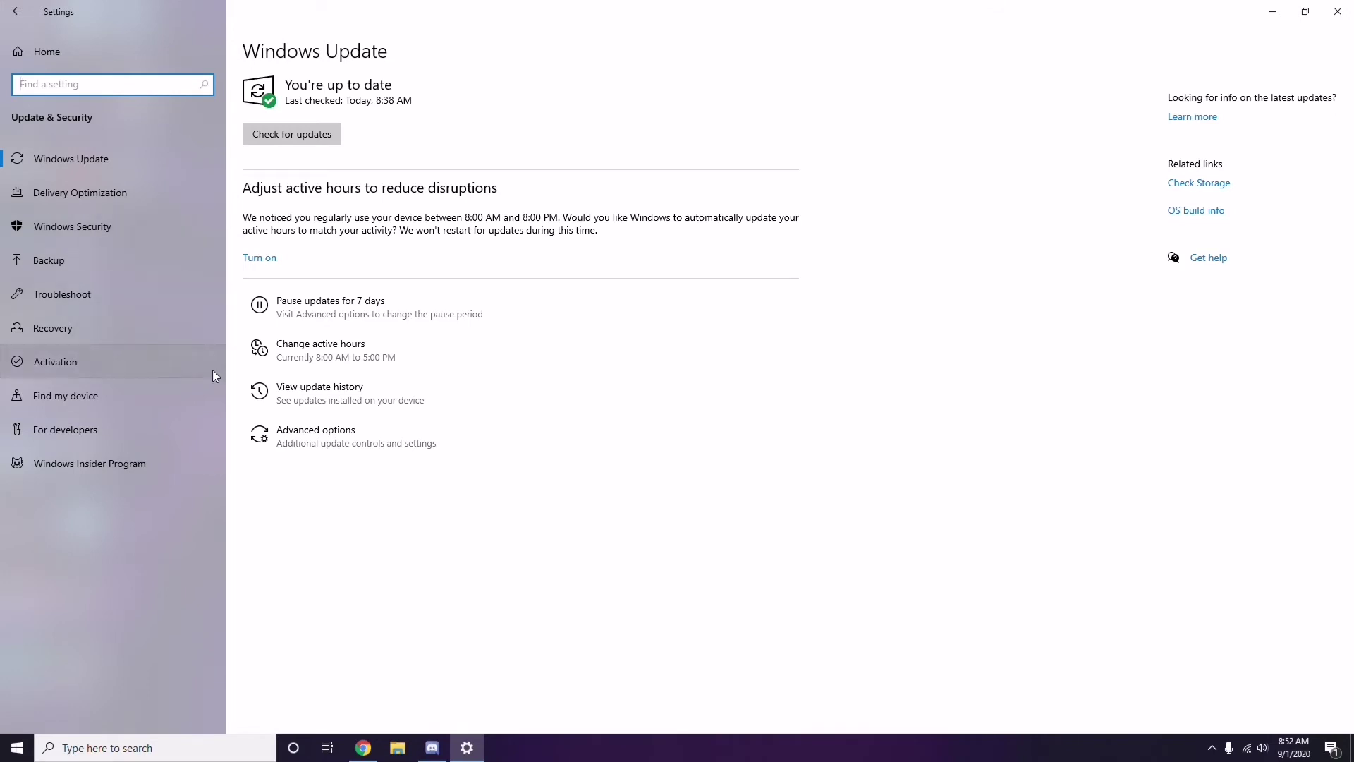
{"action": "left_click", "coordinate": [322, 393]}
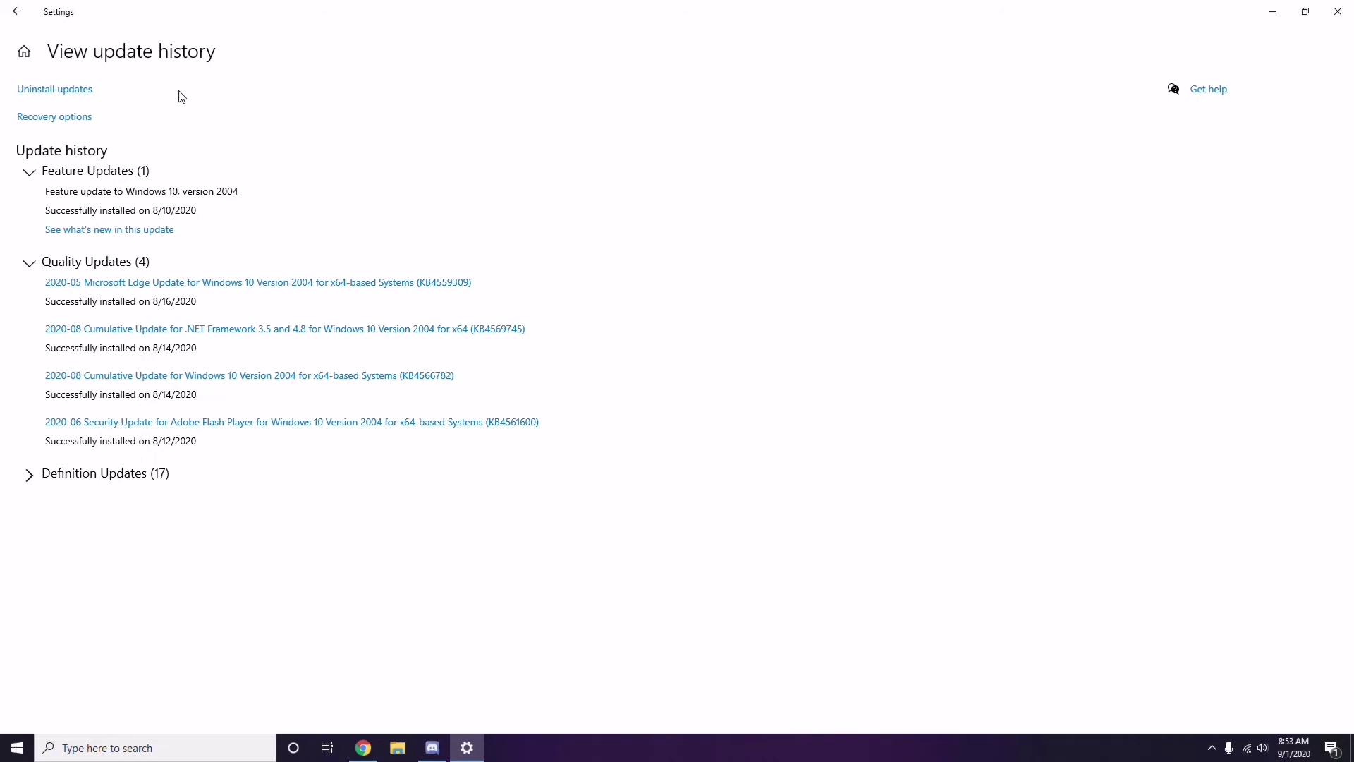
{"action": "left_click", "coordinate": [66, 93]}
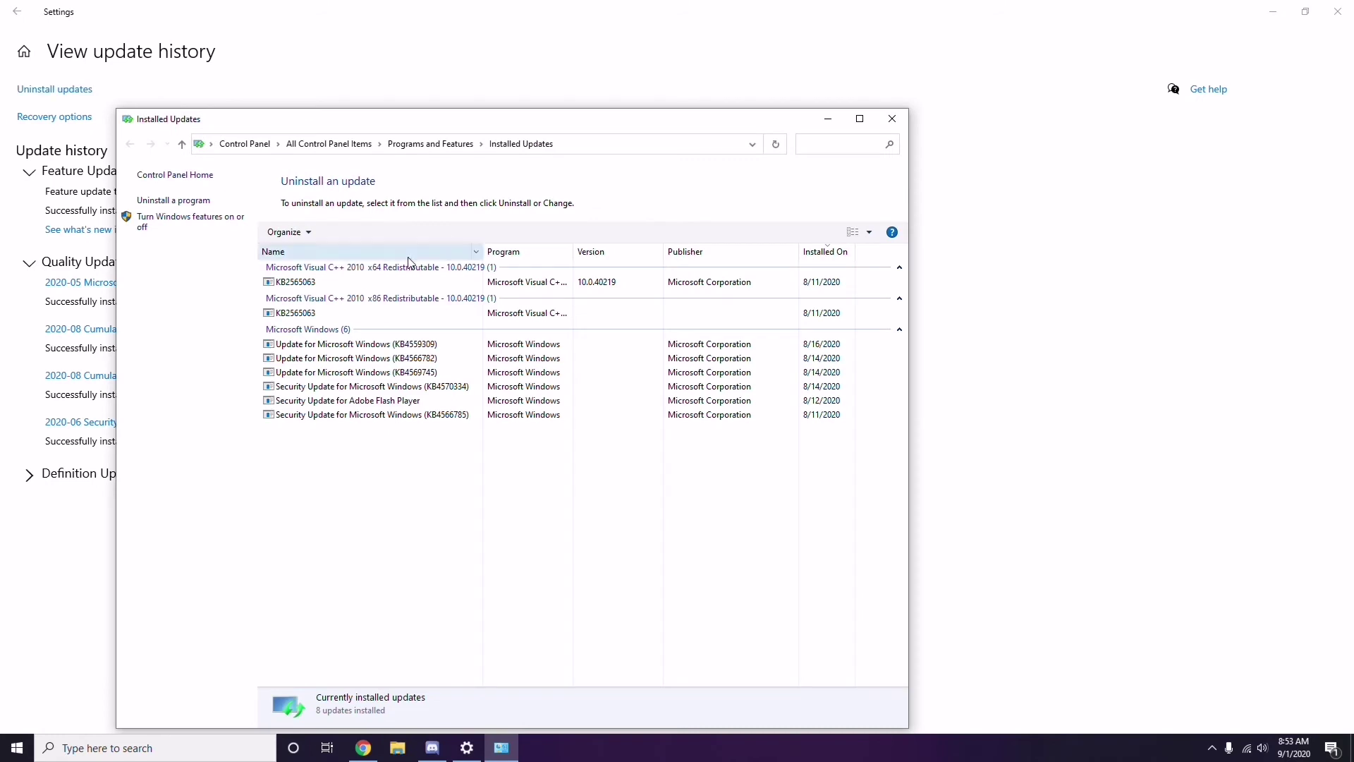
Check KB2565063's uninstall option, then close Settings and the Installed Updates window.
{"action": "right_click", "coordinate": [311, 288]}
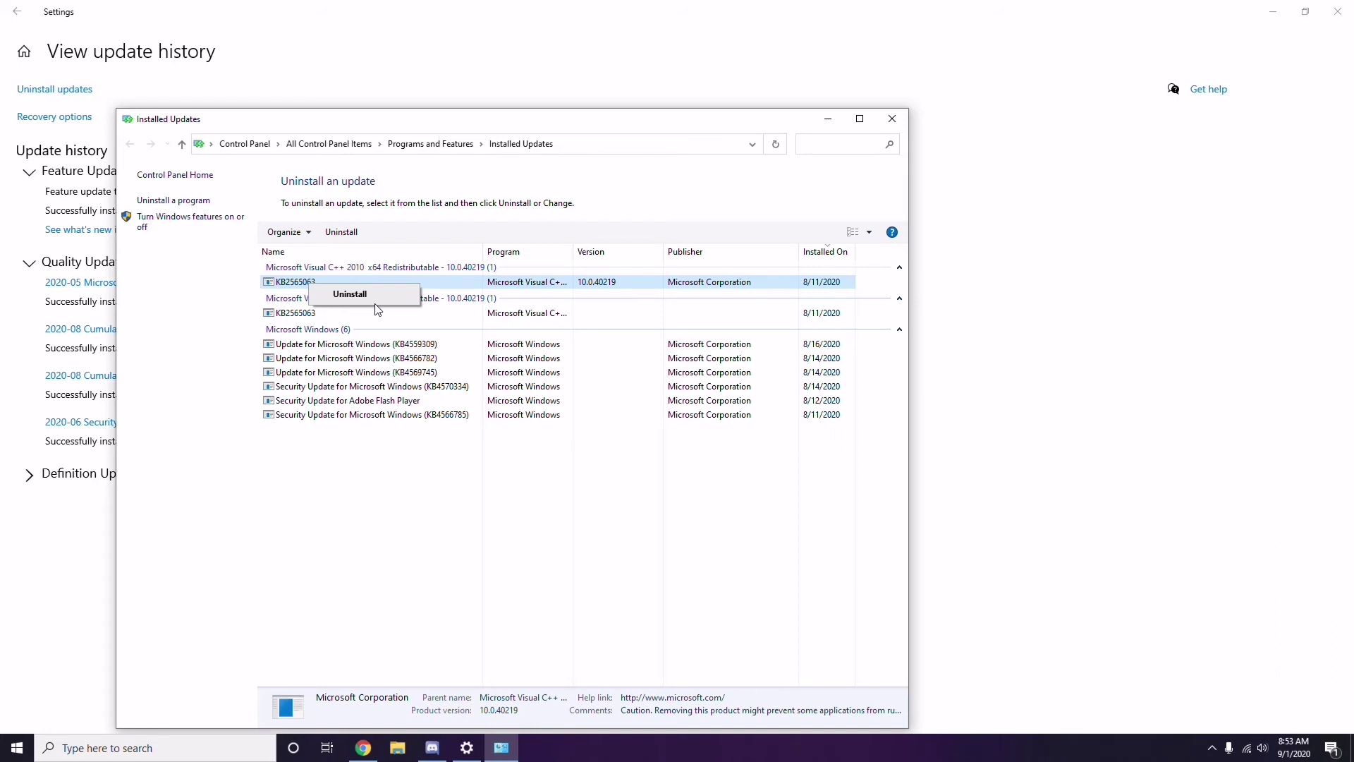
{"action": "left_click", "coordinate": [936, 268]}
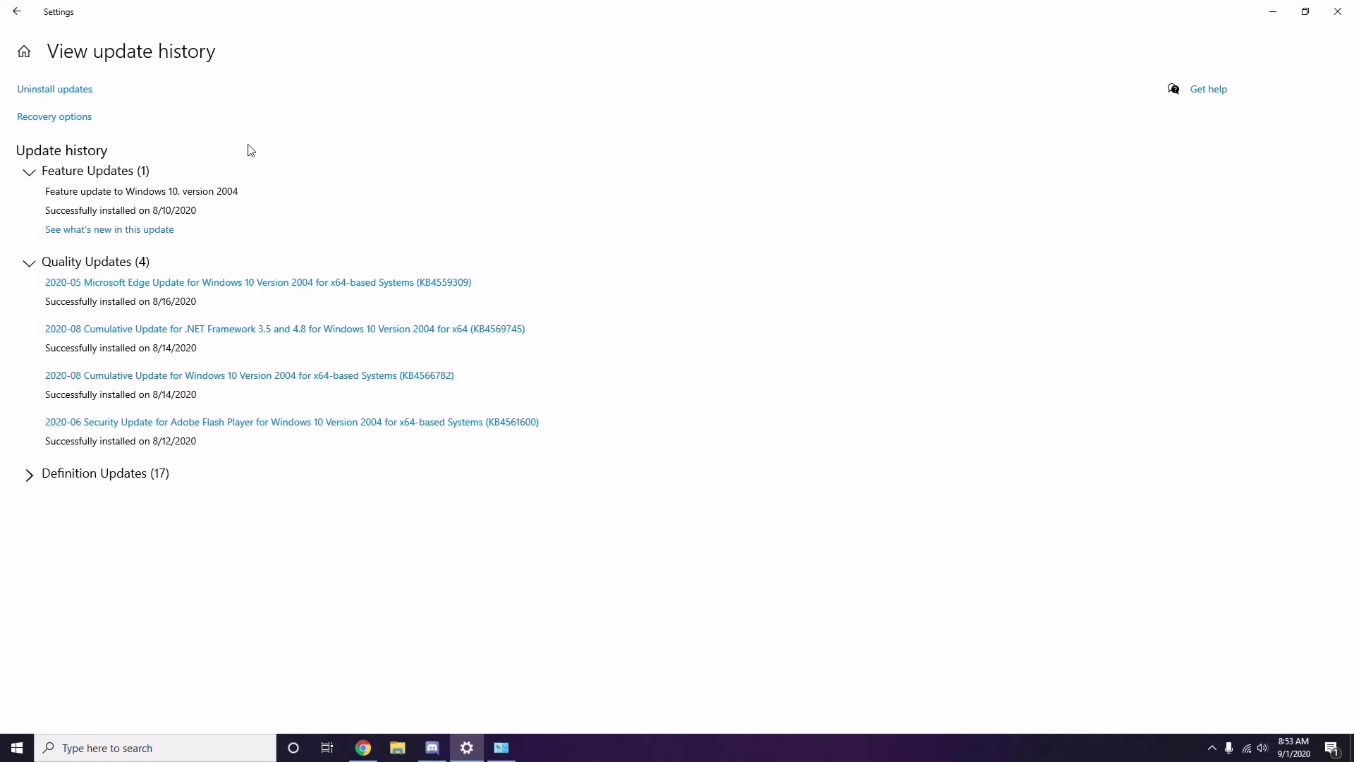
{"action": "left_click", "coordinate": [23, 17]}
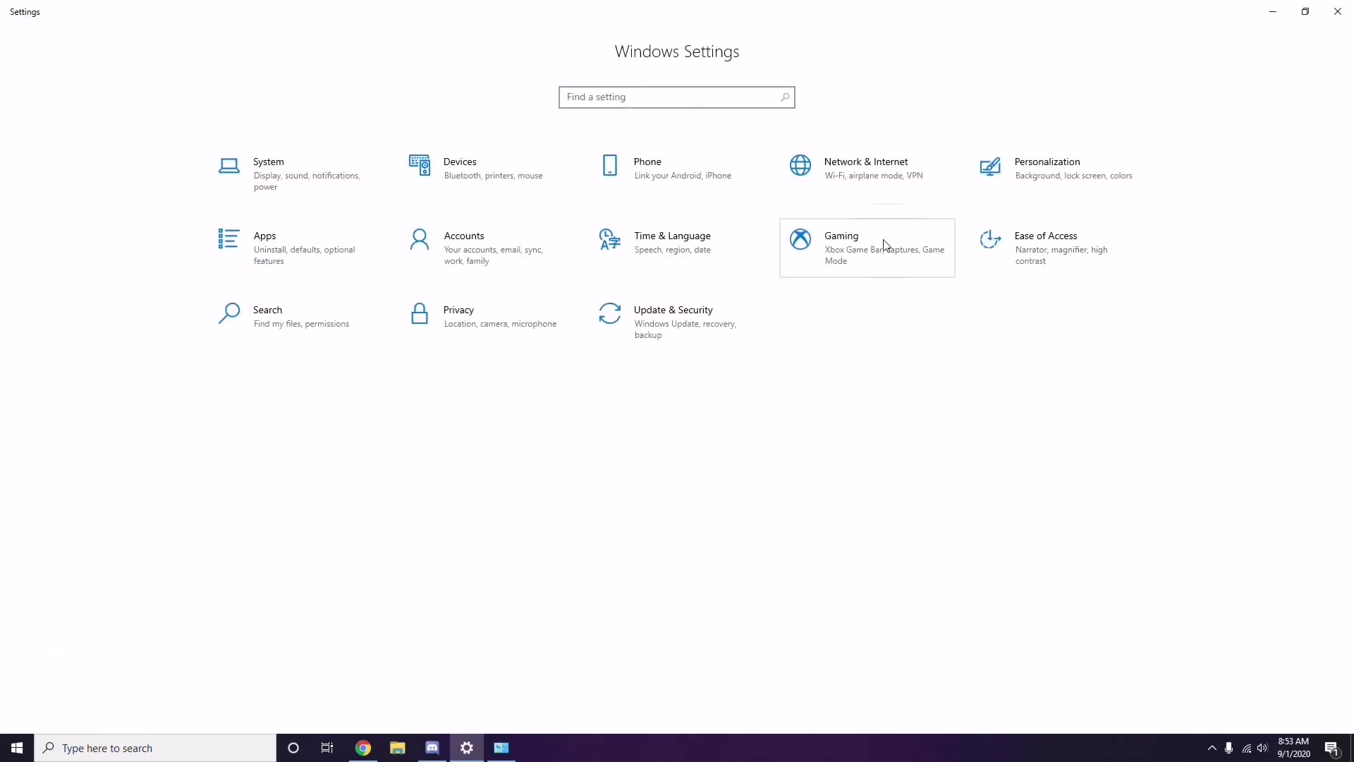
{"action": "left_click", "coordinate": [1338, 12]}
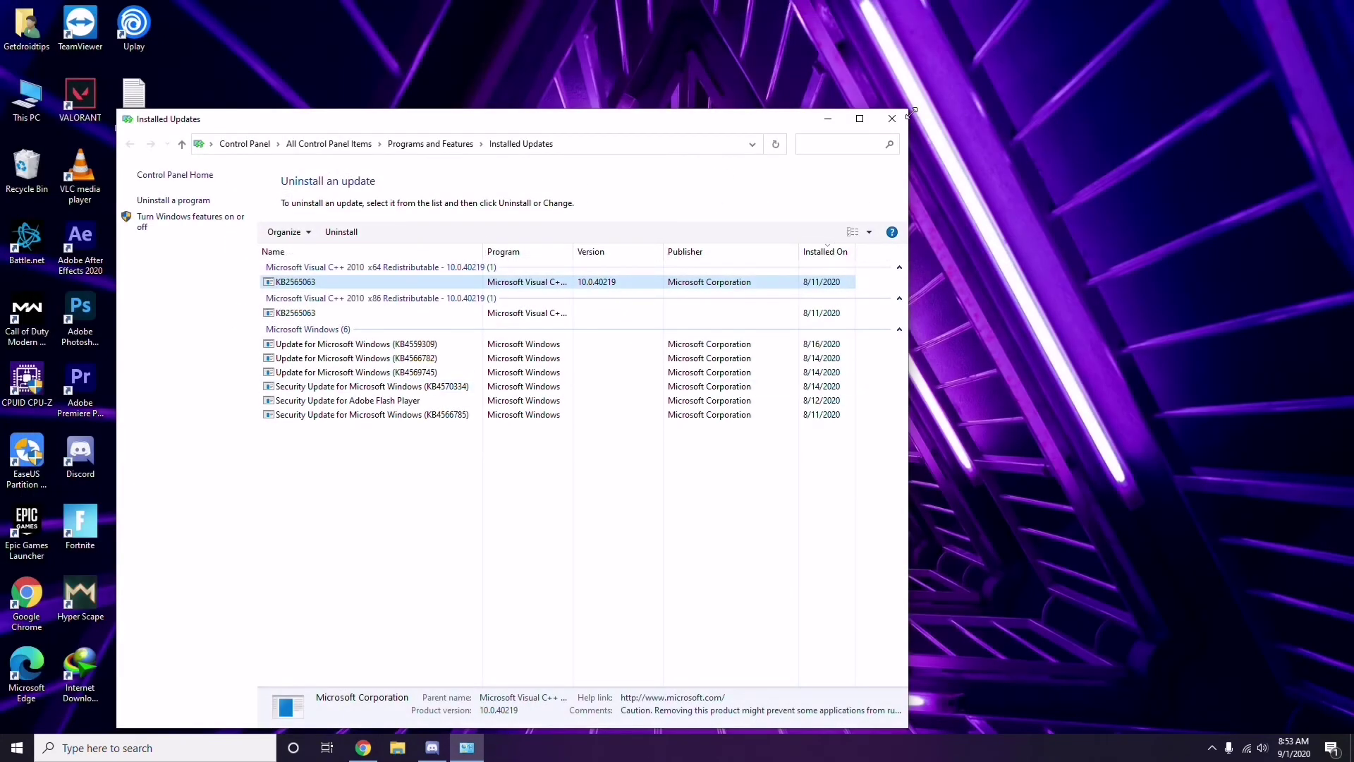
{"action": "left_click", "coordinate": [891, 122]}
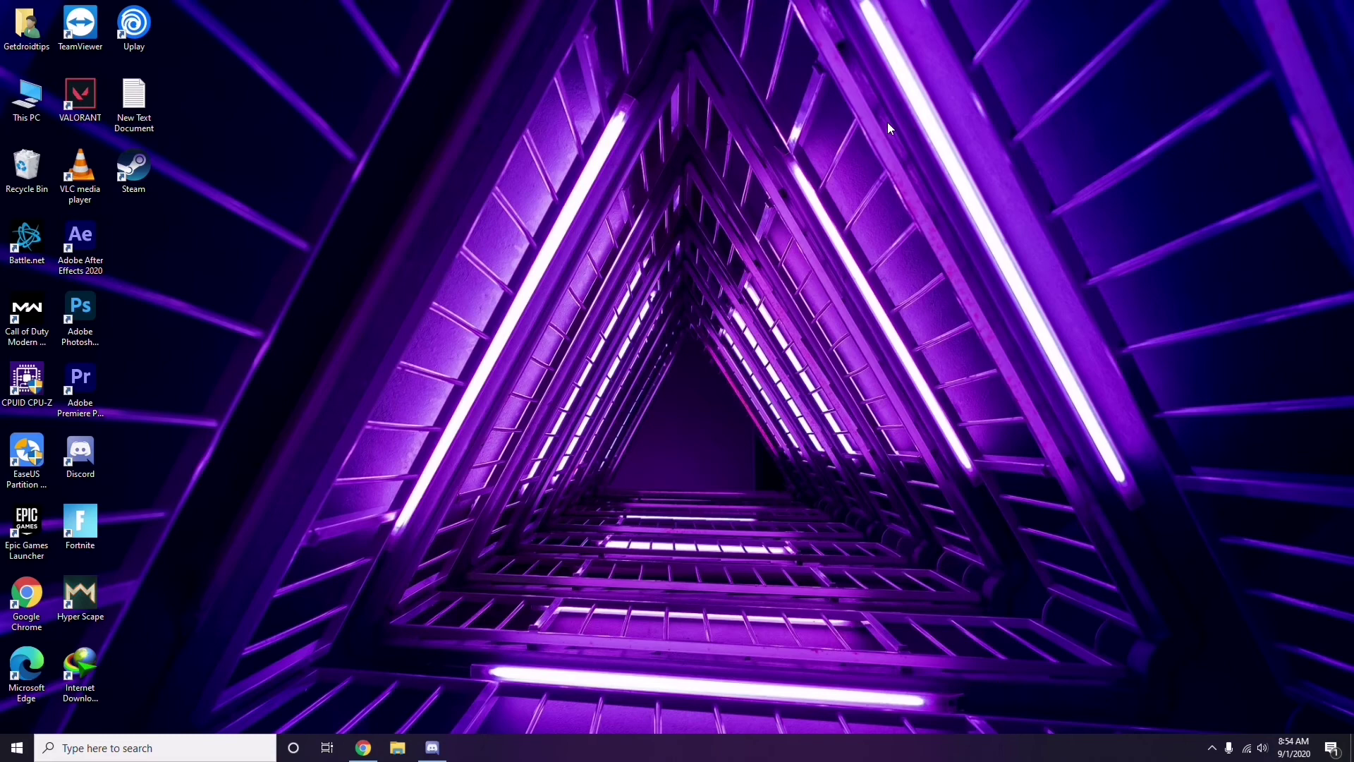
Replace appwiz.cpl with %temp% in the Run dialog and open the Temp folder.
{"action": "key", "text": "super+r"}
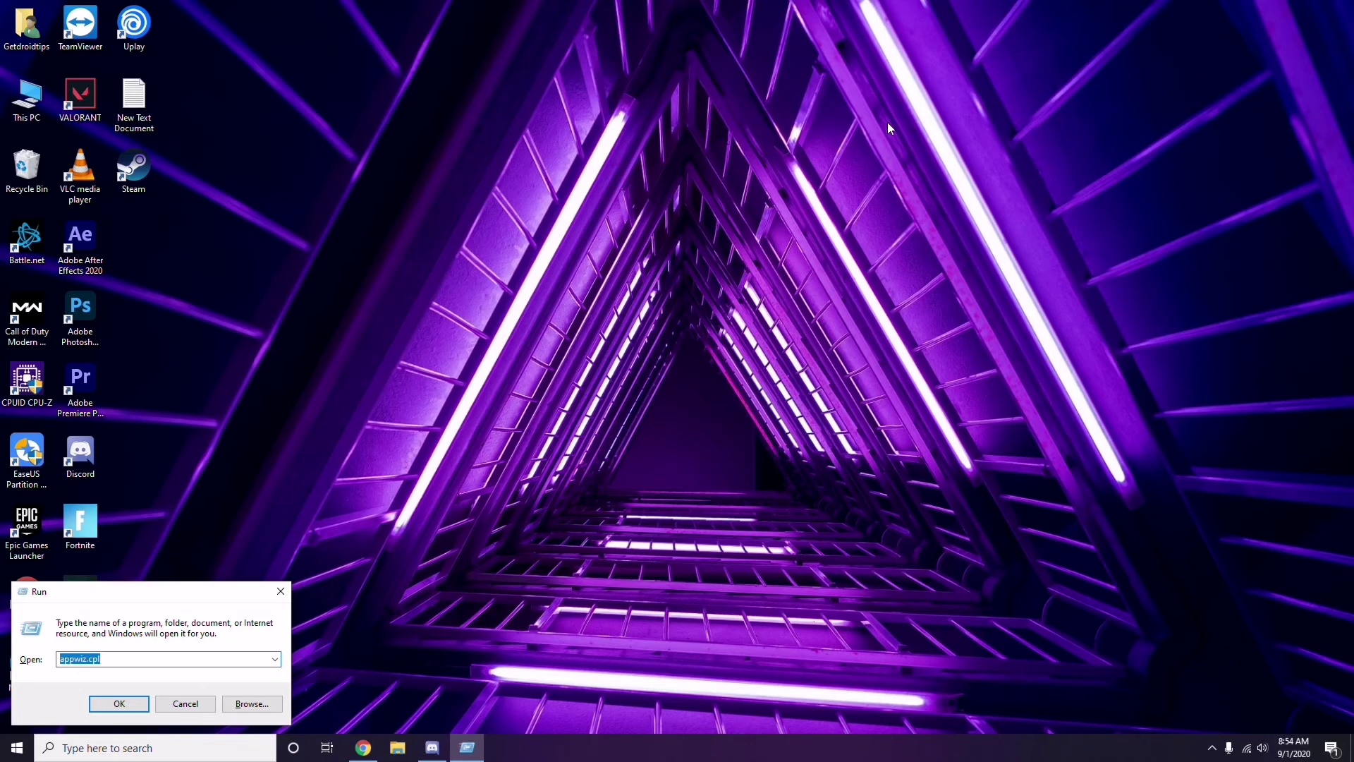
{"action": "key", "text": "BackSpace"}
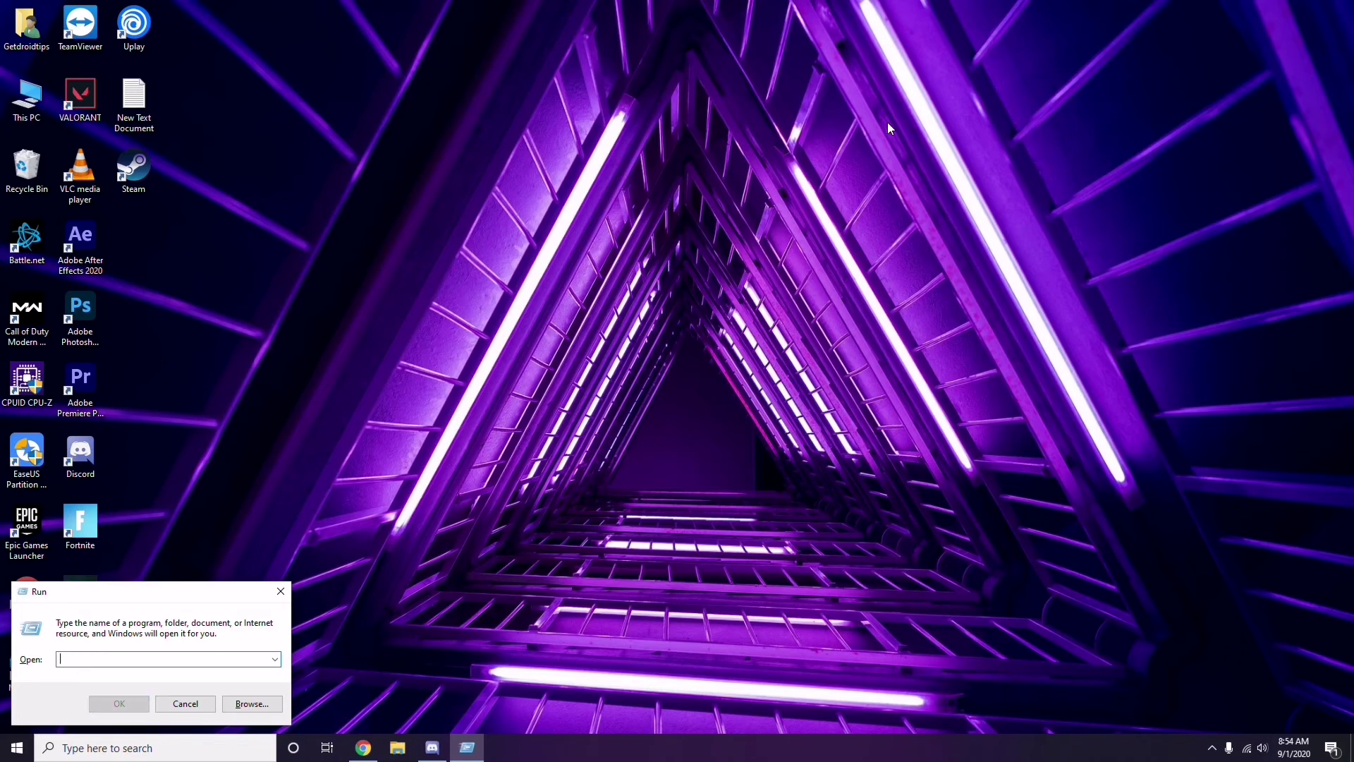
{"action": "type", "text": "5"}
{"action": "type", "text": "%temp"}
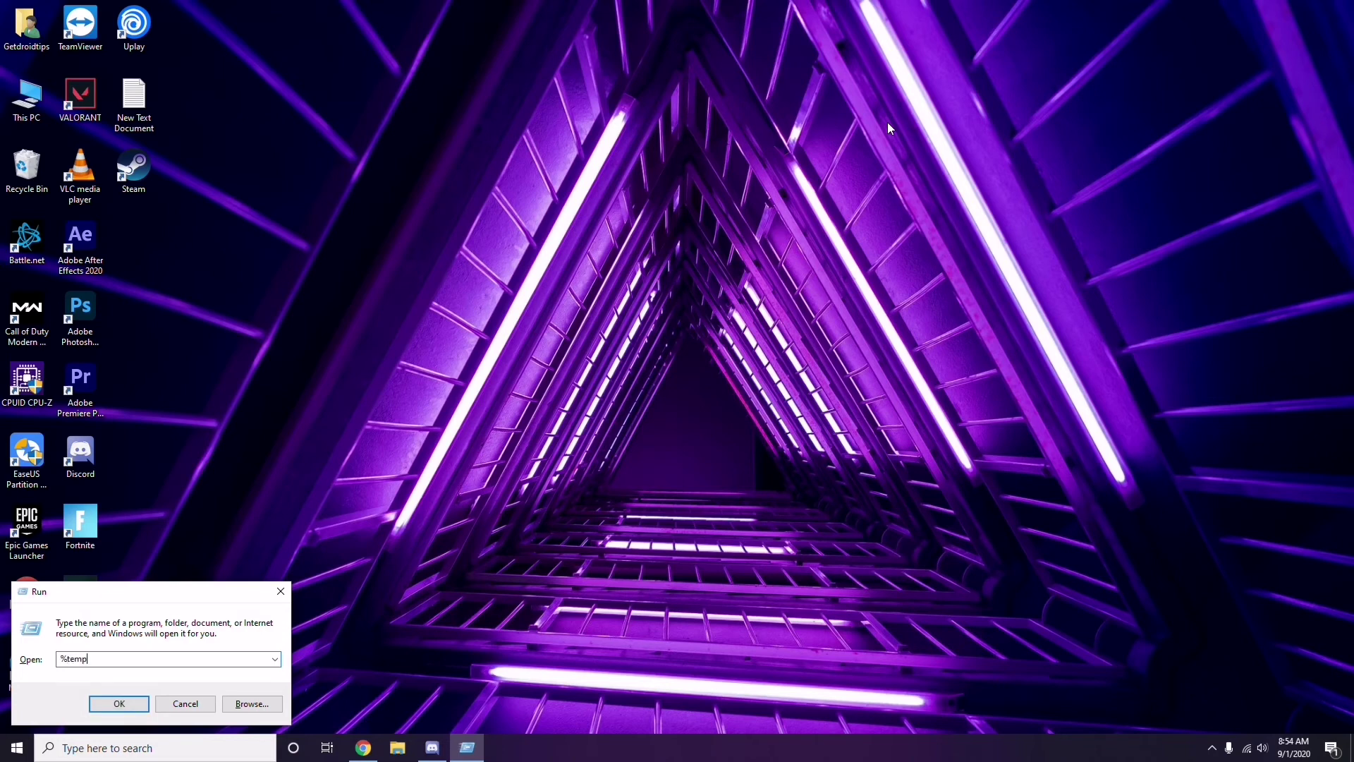
{"action": "type", "text": "%"}
{"action": "left_click", "coordinate": [120, 706]}
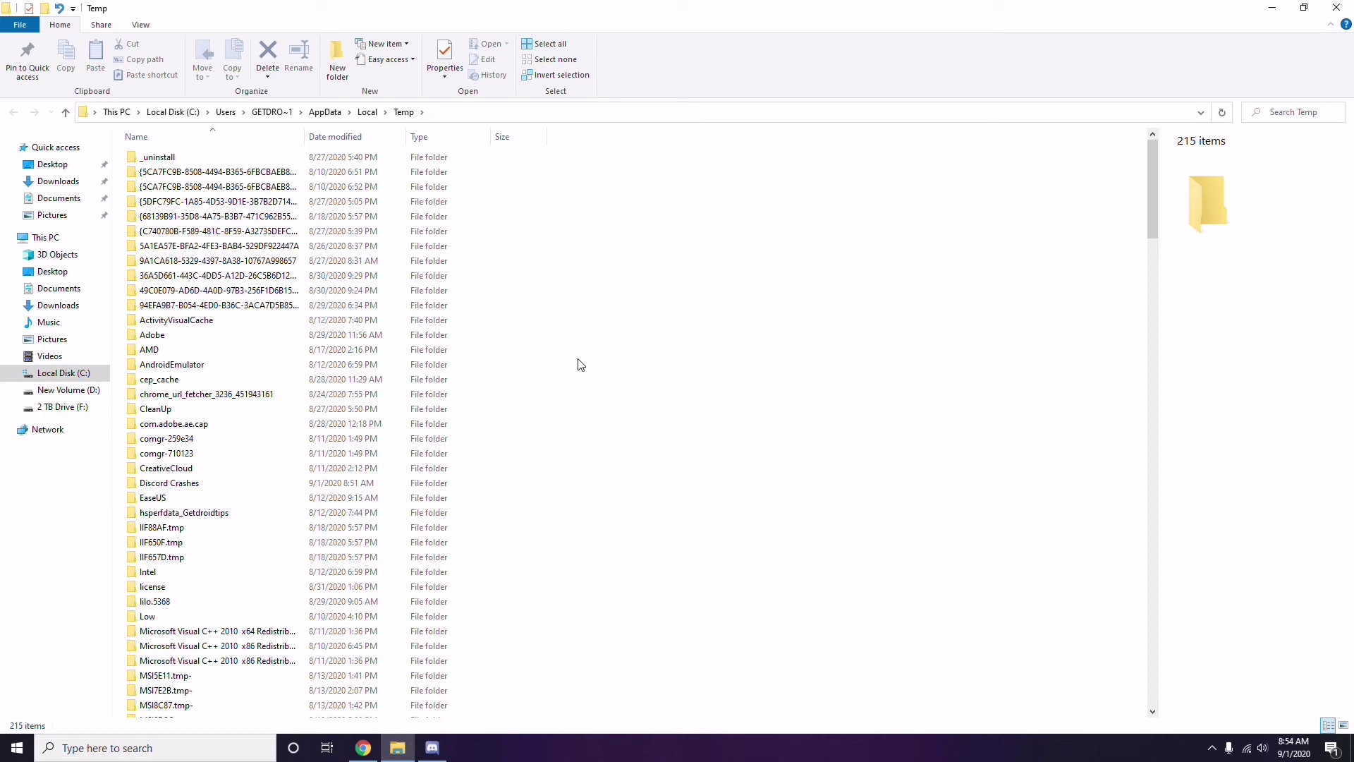
Select all 215 items in the Temp folder, clear the selection, and close the window.
{"action": "key", "text": "ctrl+a"}
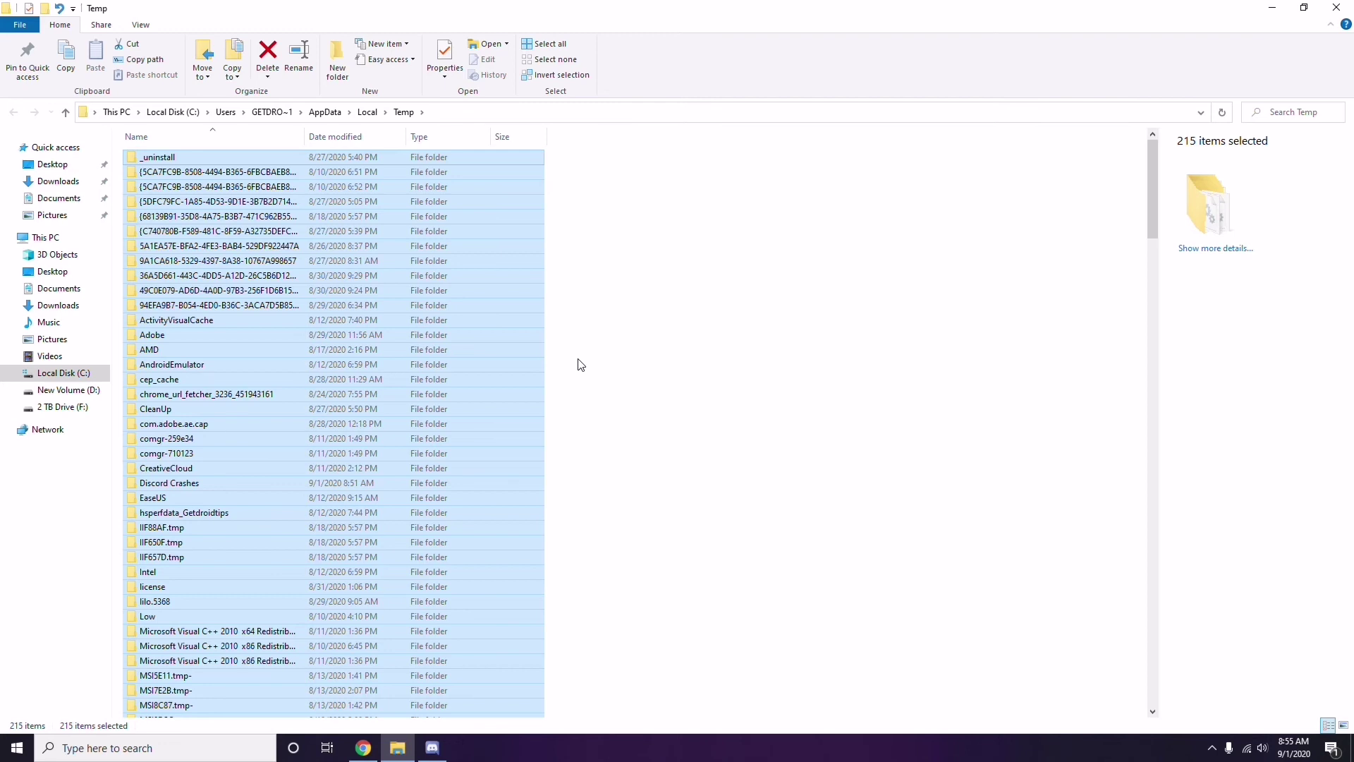
{"action": "left_click", "coordinate": [651, 355]}
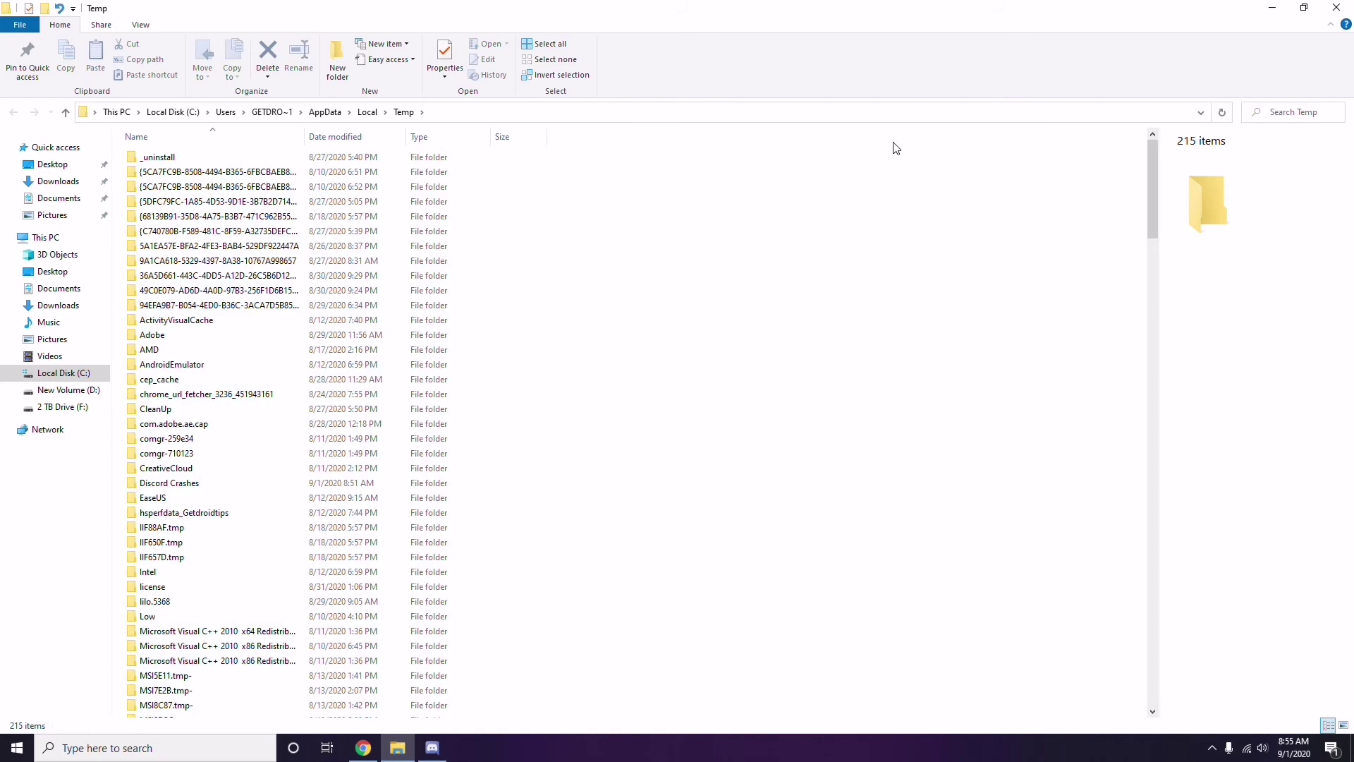
{"action": "left_click", "coordinate": [1336, 7]}
Refresh the desktop and expand the hidden system-tray icons.
{"action": "right_click", "coordinate": [519, 206]}
{"action": "left_click", "coordinate": [562, 273]}
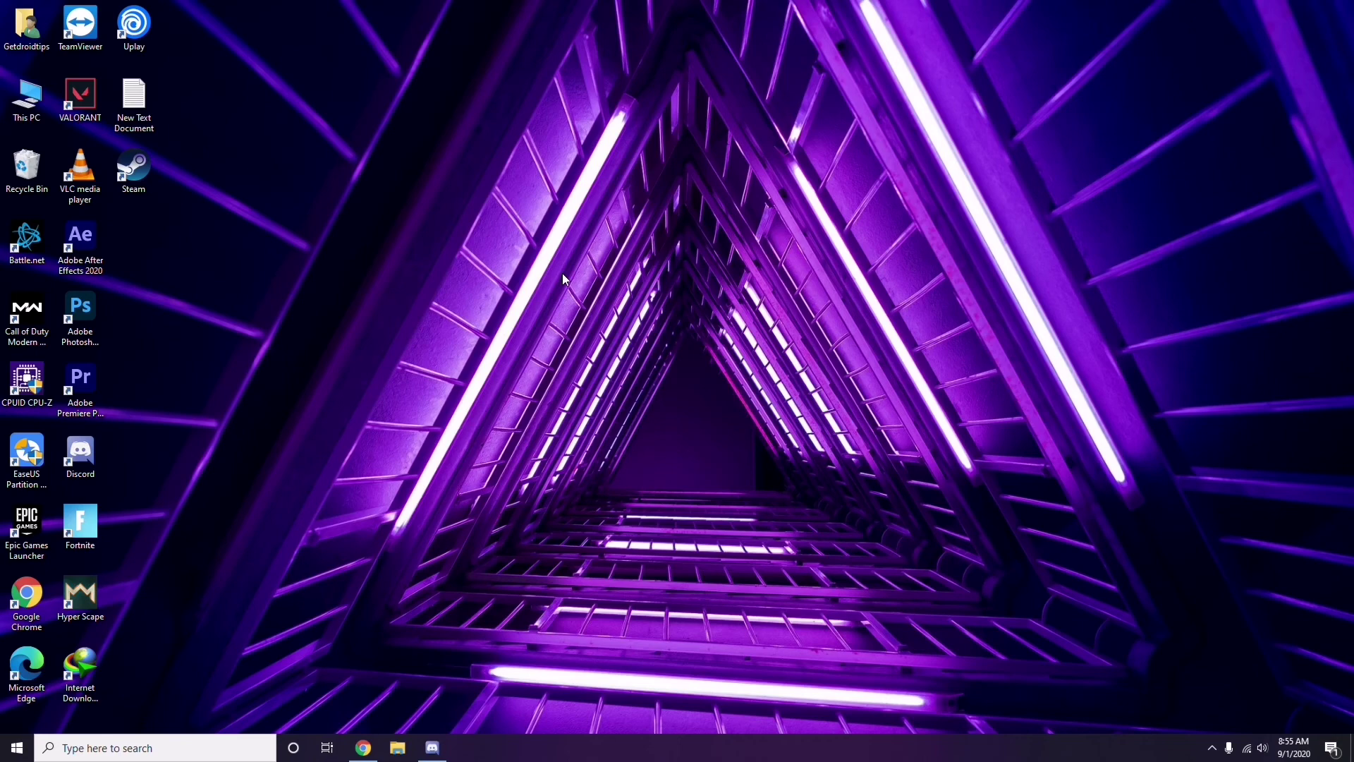
{"action": "left_click", "coordinate": [1212, 748]}
{"action": "left_click", "coordinate": [1239, 660]}
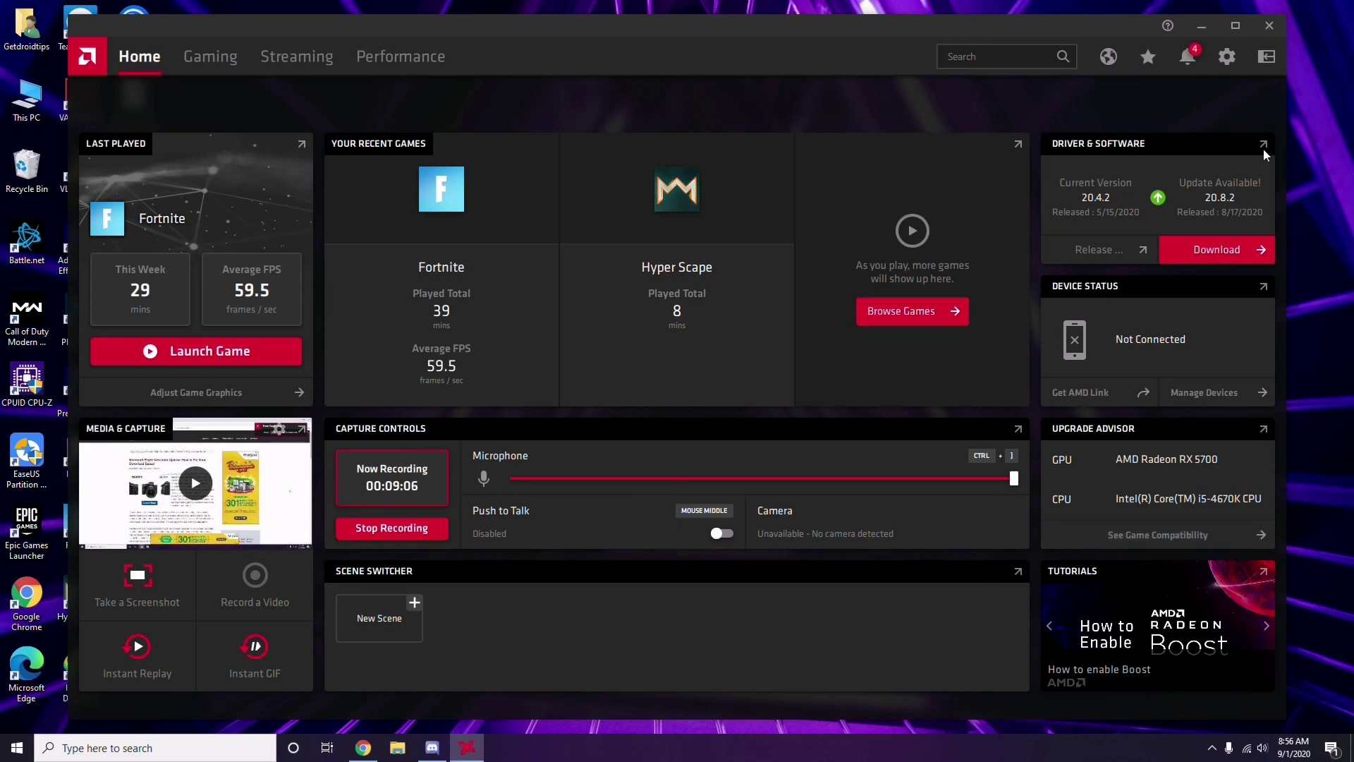
{"action": "left_click", "coordinate": [1272, 29]}
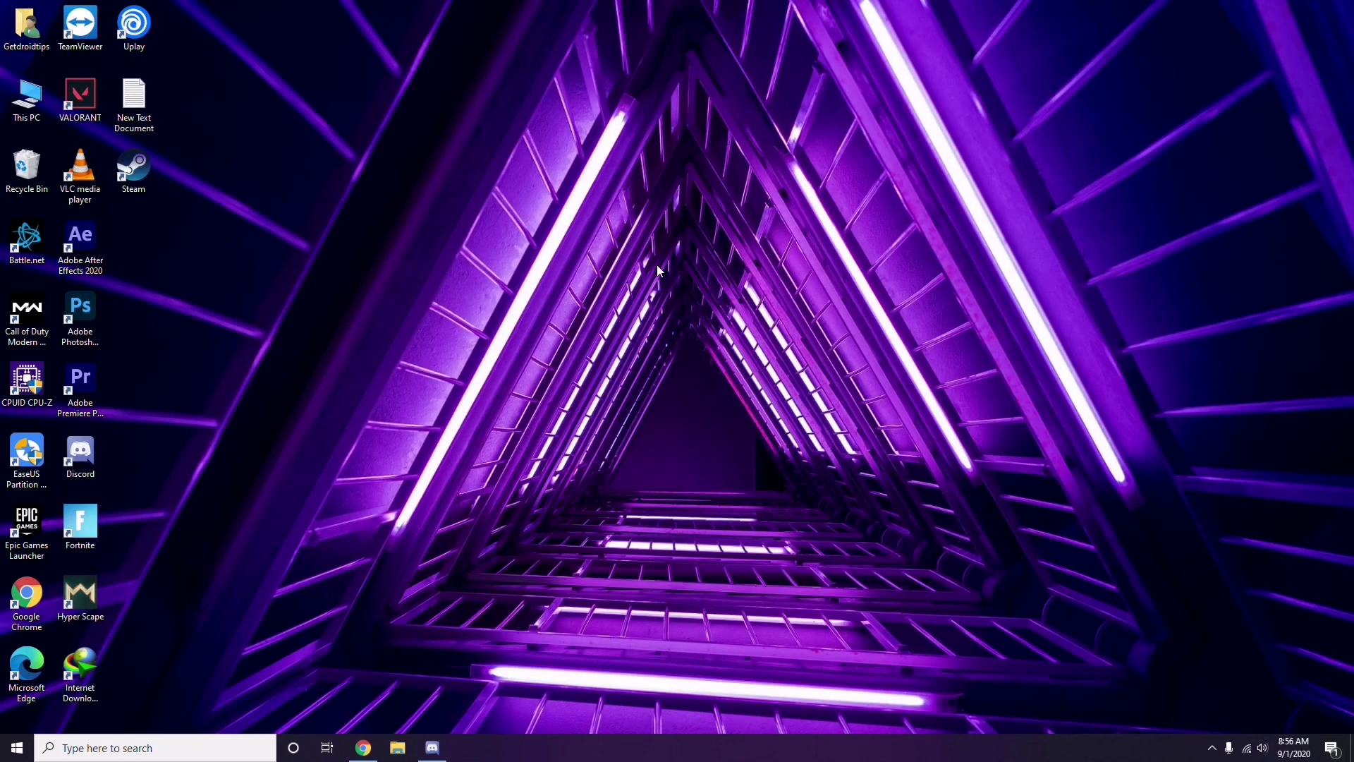
{"action": "left_click", "coordinate": [17, 747]}
{"action": "left_click", "coordinate": [610, 526]}
{"action": "right_click", "coordinate": [373, 323]}
{"action": "left_click", "coordinate": [415, 388]}
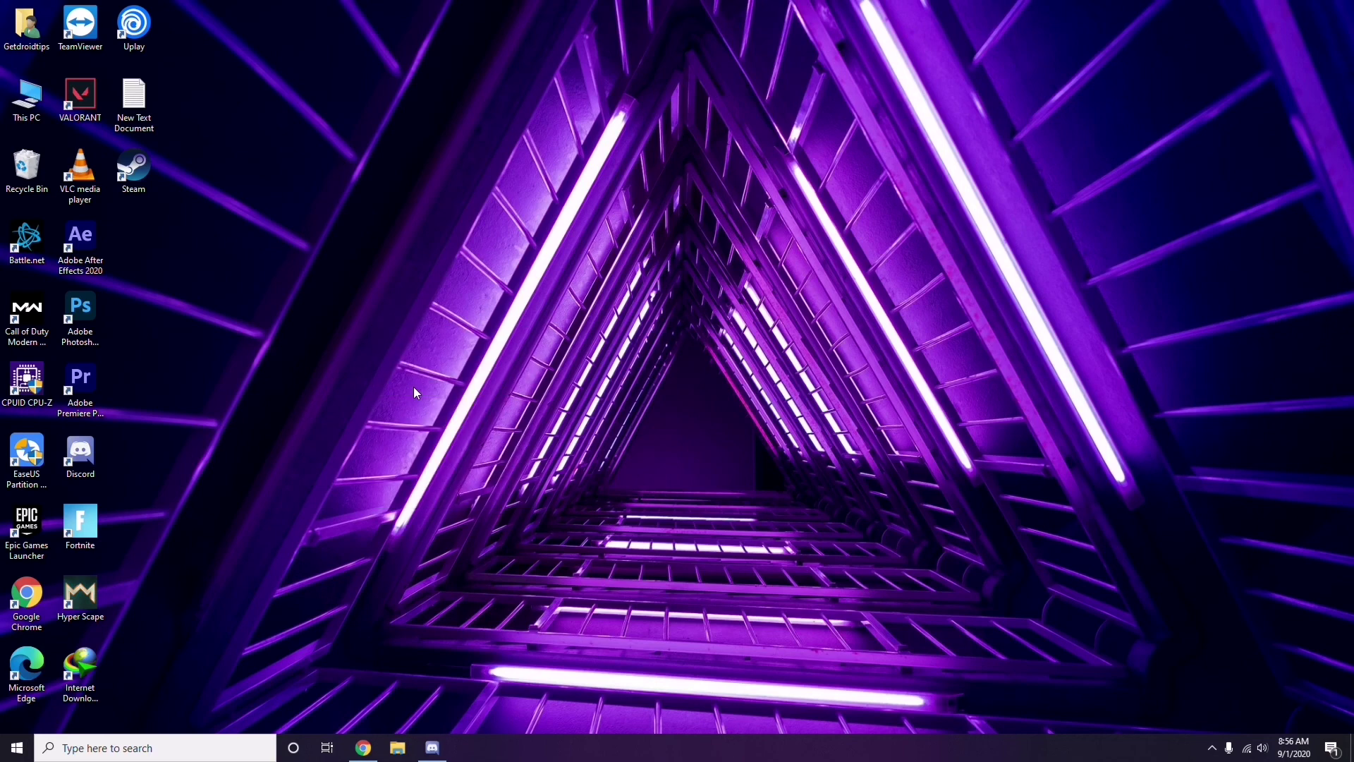